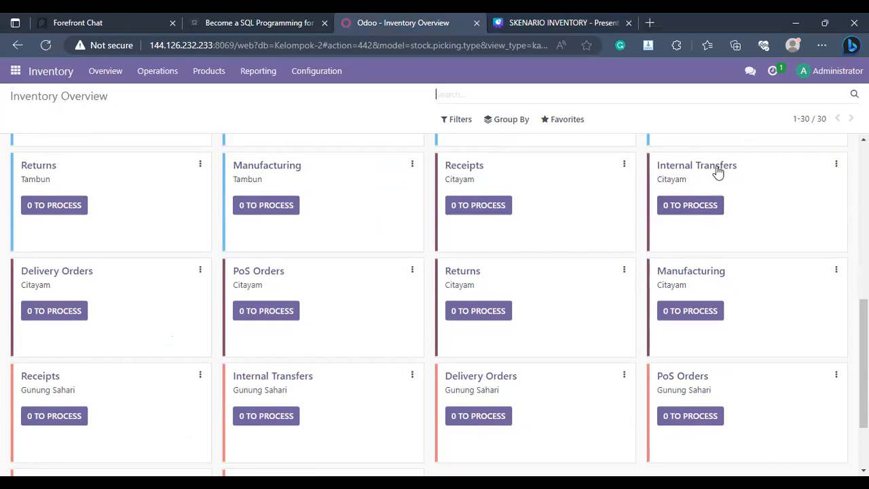
- Create a new internal transfer for the Citayam warehouse
{"action": "left_click", "coordinate": [702, 175]}
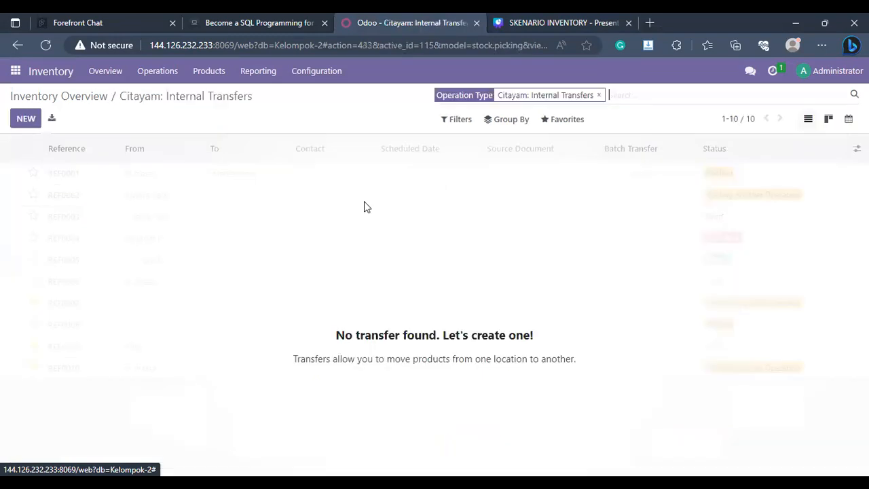
{"action": "left_click", "coordinate": [25, 119]}
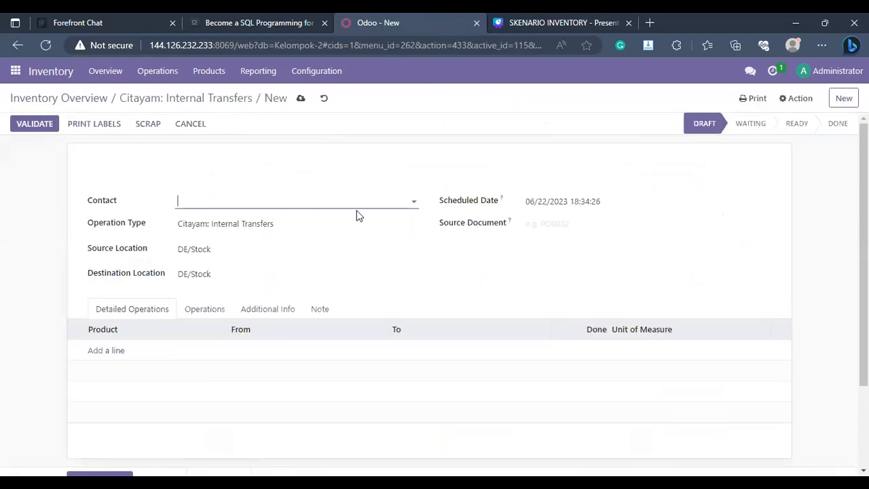
{"action": "scroll", "coordinate": [358, 215], "scroll_direction": "down", "scroll_amount": 2}
{"action": "scroll", "coordinate": [328, 187], "scroll_direction": "up", "scroll_amount": 2}
{"action": "scroll", "coordinate": [306, 228], "scroll_direction": "down", "scroll_amount": 1}
{"action": "scroll", "coordinate": [268, 239], "scroll_direction": "up", "scroll_amount": 1}
- Set the transfer's destination location to BO/Stock
{"action": "left_click", "coordinate": [265, 275]}
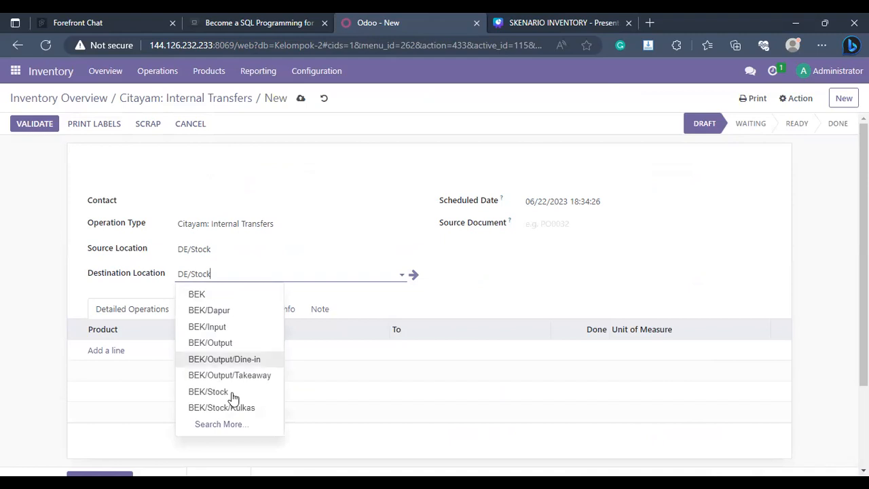
{"action": "double_click", "coordinate": [185, 274]}
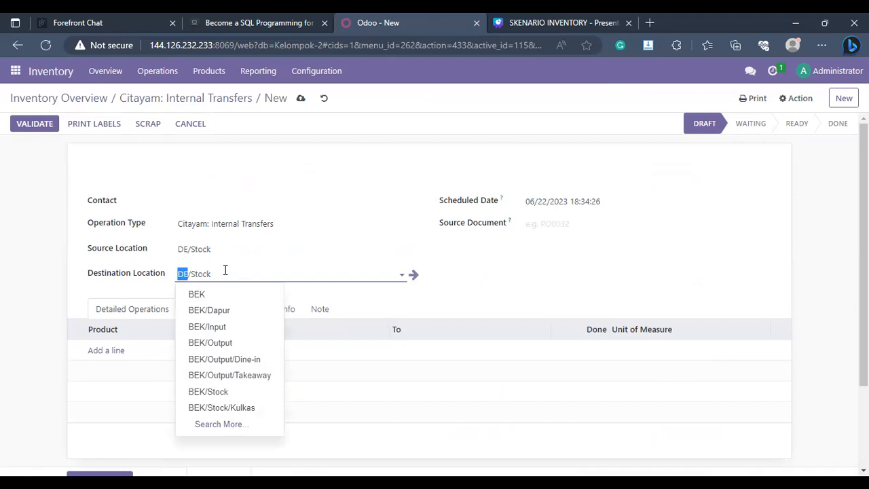
{"action": "type", "text": "BO"}
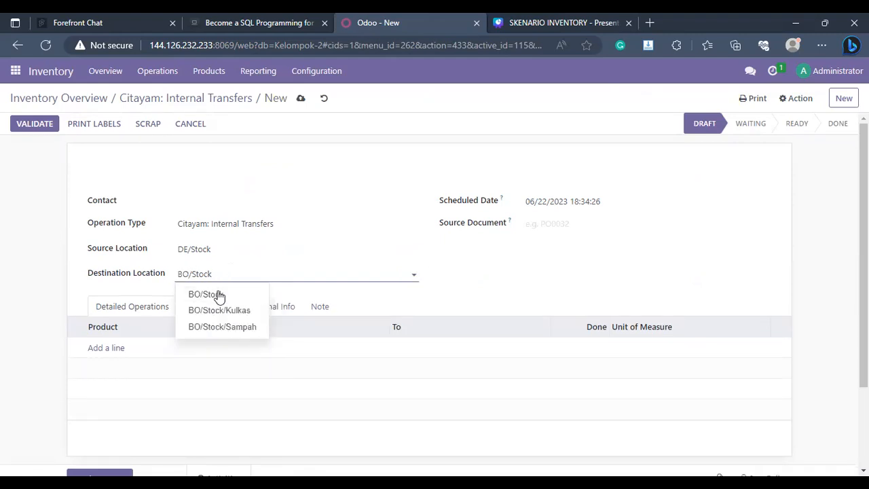
{"action": "left_click", "coordinate": [414, 288]}
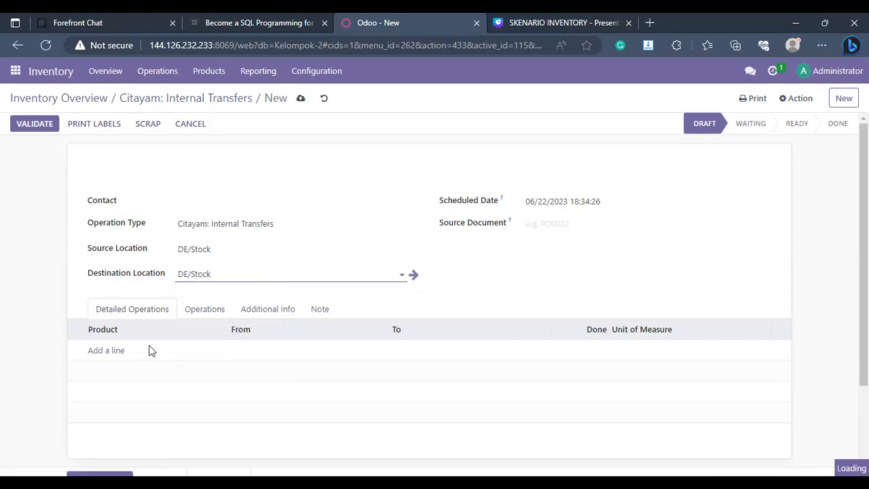
- Add a detailed operations line for the product [102011] Daging Sapi, keeping 100 g as its unit of measure
{"action": "scroll", "coordinate": [116, 347], "scroll_direction": "down", "scroll_amount": 1}
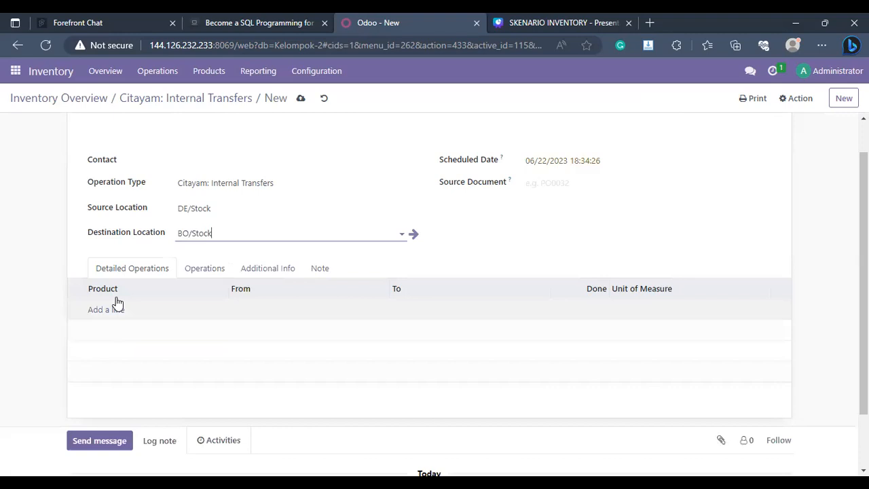
{"action": "scroll", "coordinate": [116, 301], "scroll_direction": "down", "scroll_amount": 1}
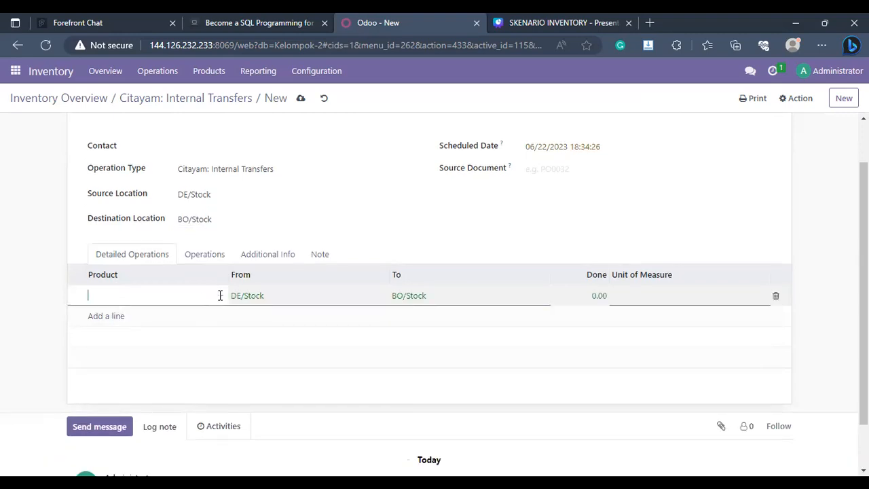
{"action": "left_click", "coordinate": [201, 294]}
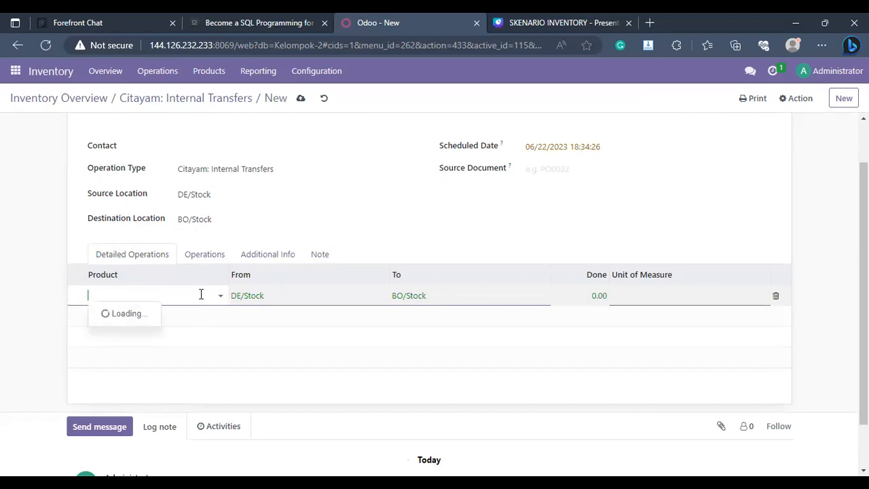
{"action": "left_click", "coordinate": [193, 328]}
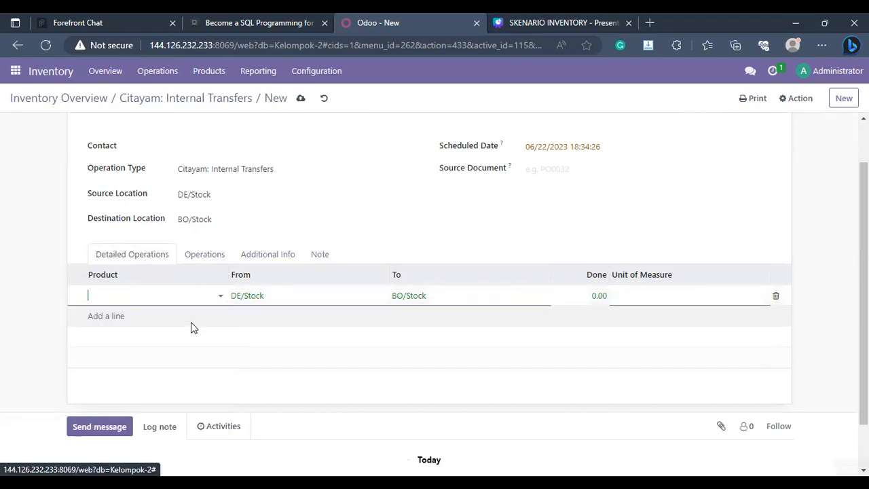
{"action": "left_click", "coordinate": [637, 299]}
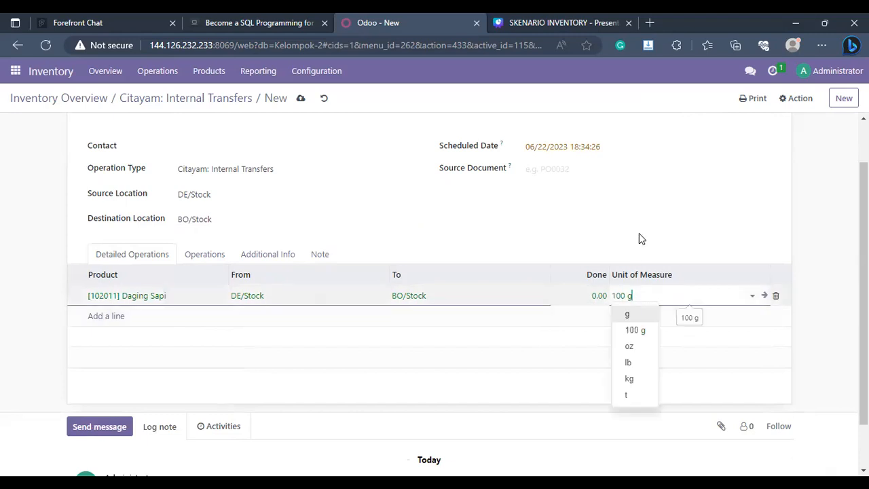
{"action": "left_click", "coordinate": [554, 317]}
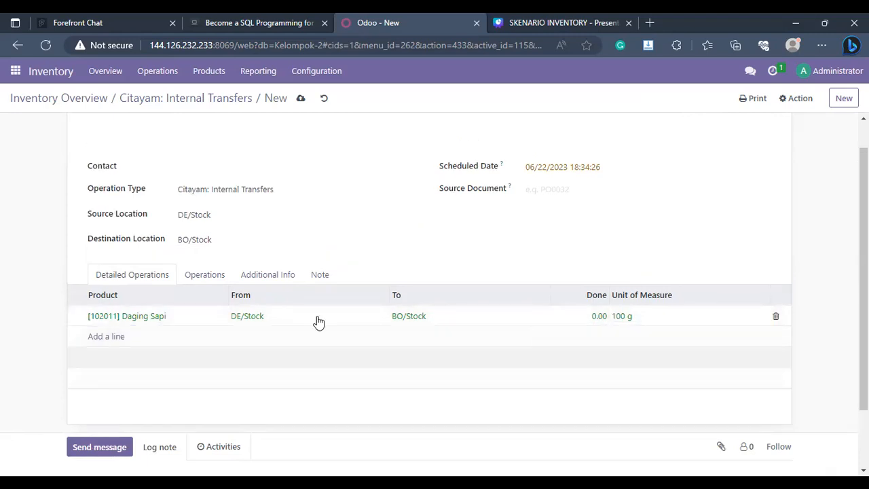
- Set the done quantity of the Daging Sapi line to 5
{"action": "scroll", "coordinate": [566, 231], "scroll_direction": "down", "scroll_amount": 1}
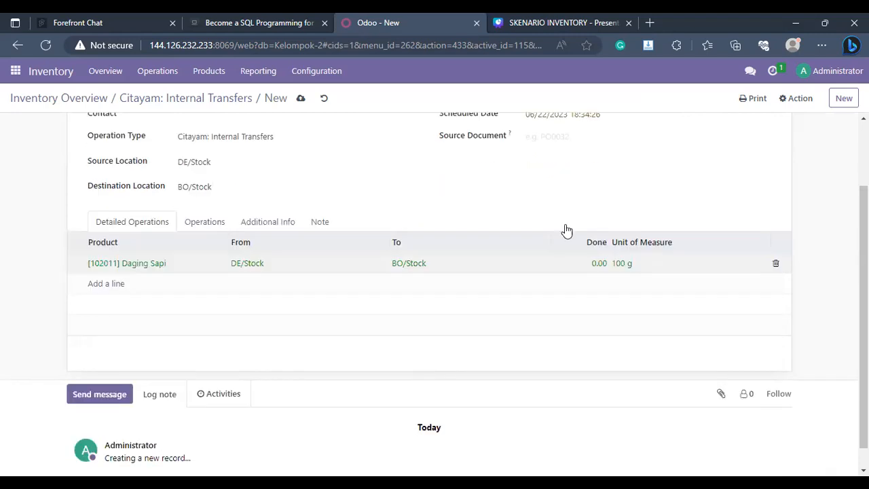
{"action": "scroll", "coordinate": [592, 243], "scroll_direction": "down", "scroll_amount": 1}
{"action": "left_click", "coordinate": [599, 242]}
{"action": "left_click", "coordinate": [598, 243]}
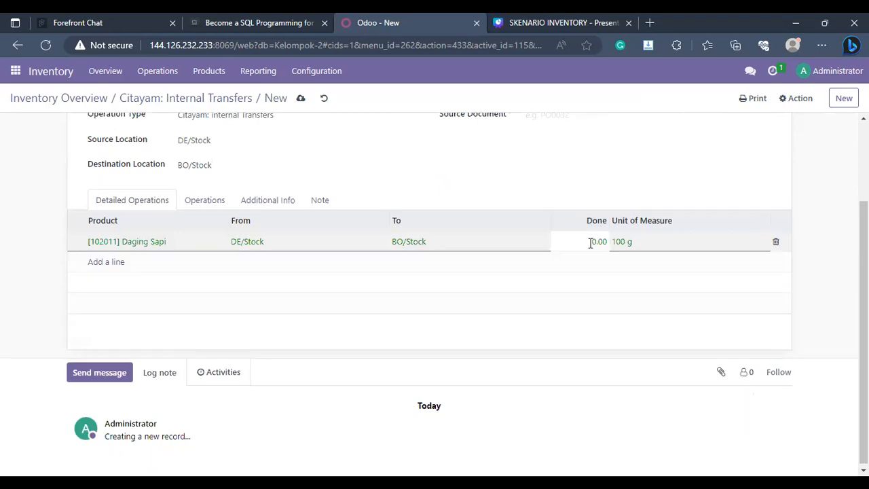
{"action": "left_click_drag", "start_coordinate": [596, 243], "coordinate": [576, 264]}
{"action": "type", "text": "5"}
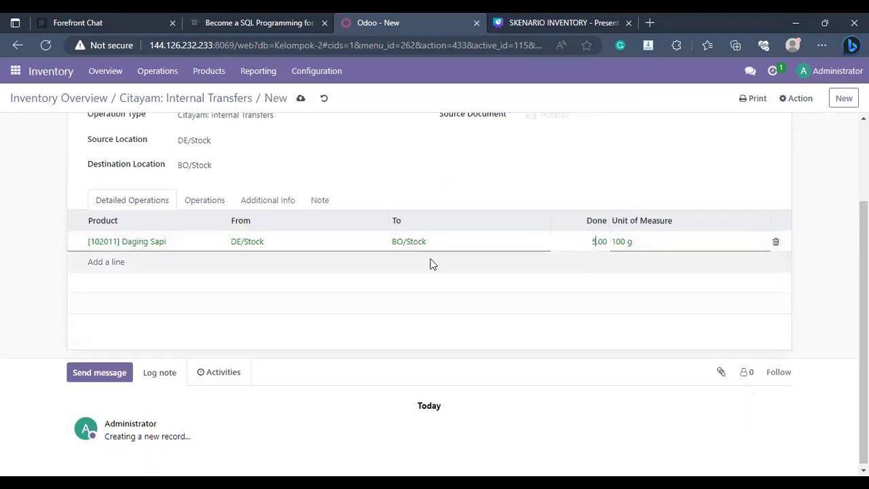
- Add a second detailed operations line for the product [102012] Daging Ayam
{"action": "left_click", "coordinate": [105, 267]}
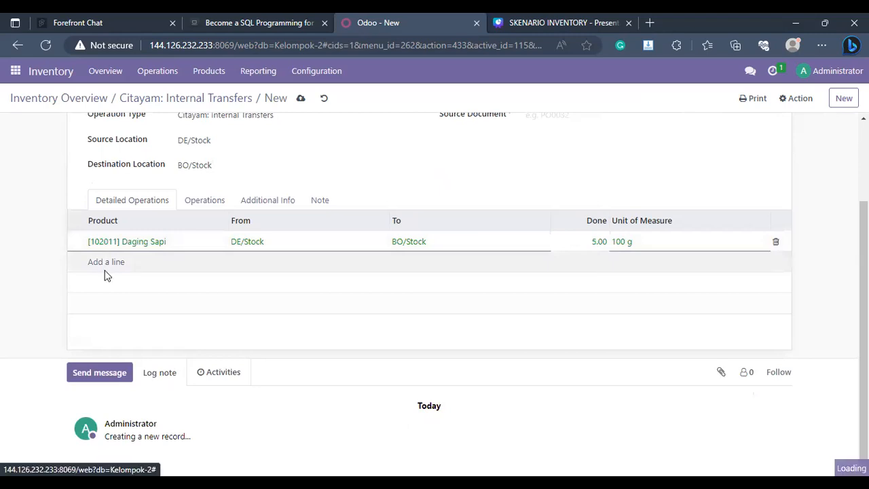
{"action": "left_click", "coordinate": [105, 271]}
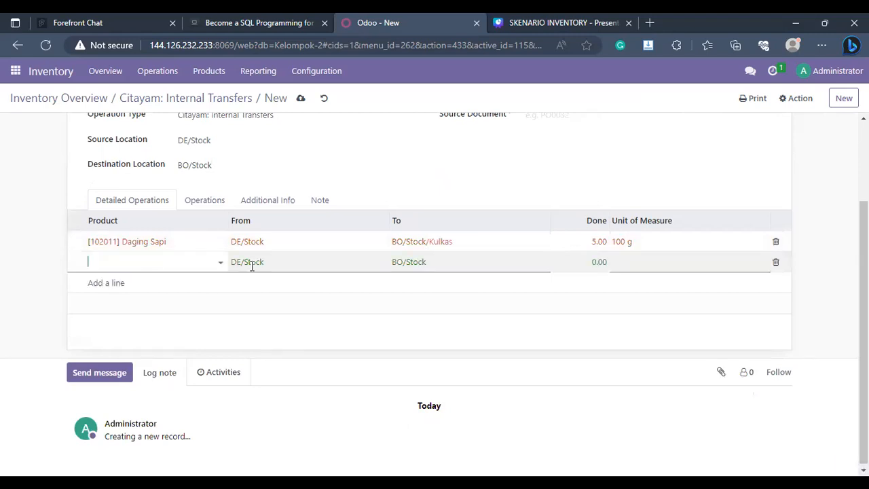
{"action": "left_click", "coordinate": [213, 262]}
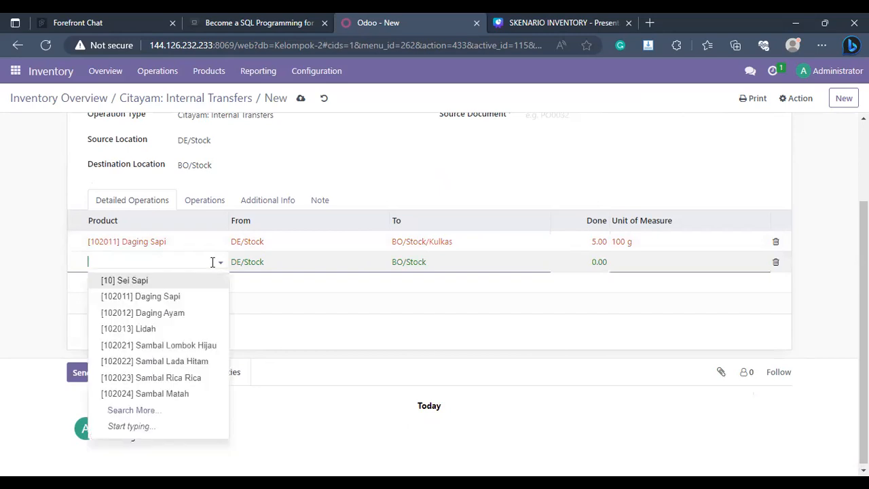
{"action": "left_click", "coordinate": [195, 315]}
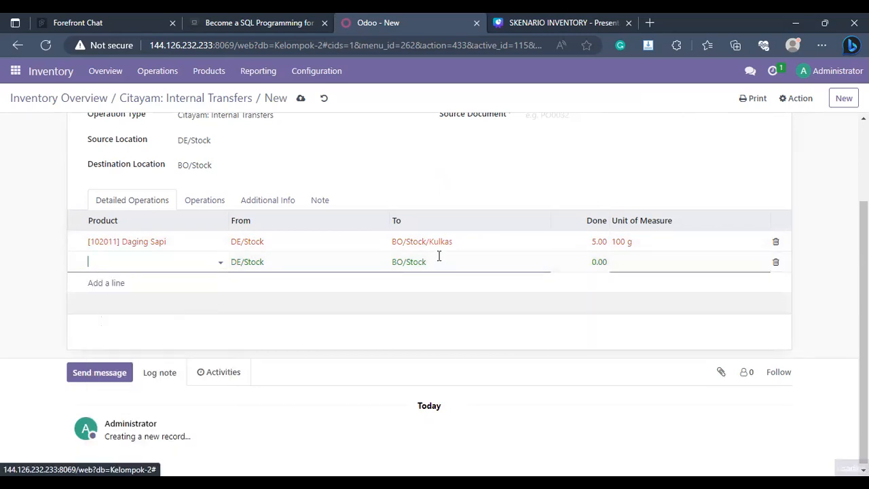
- Check the destinations of both product lines and set the done quantity of Daging Ayam to 5
{"action": "left_click", "coordinate": [496, 241]}
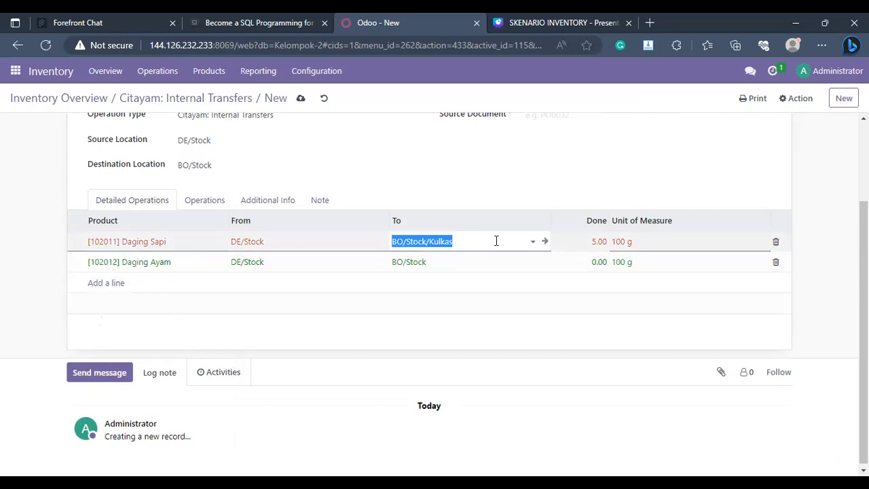
{"action": "left_click", "coordinate": [547, 272]}
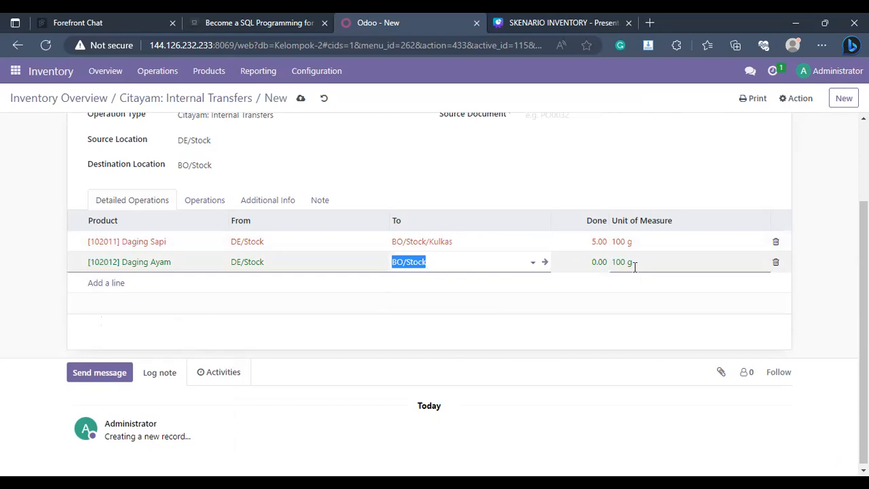
{"action": "left_click", "coordinate": [594, 262]}
{"action": "left_click_drag", "start_coordinate": [597, 262], "coordinate": [588, 265]}
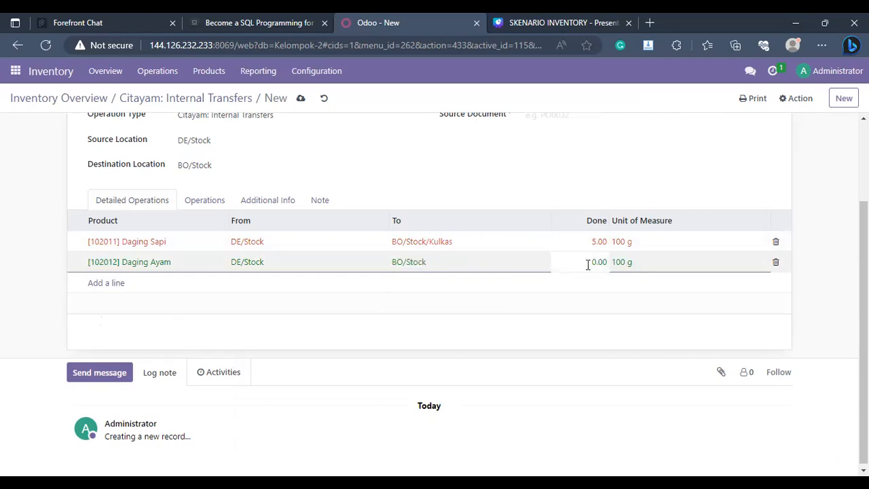
{"action": "type", "text": "5"}
{"action": "left_click", "coordinate": [468, 296]}
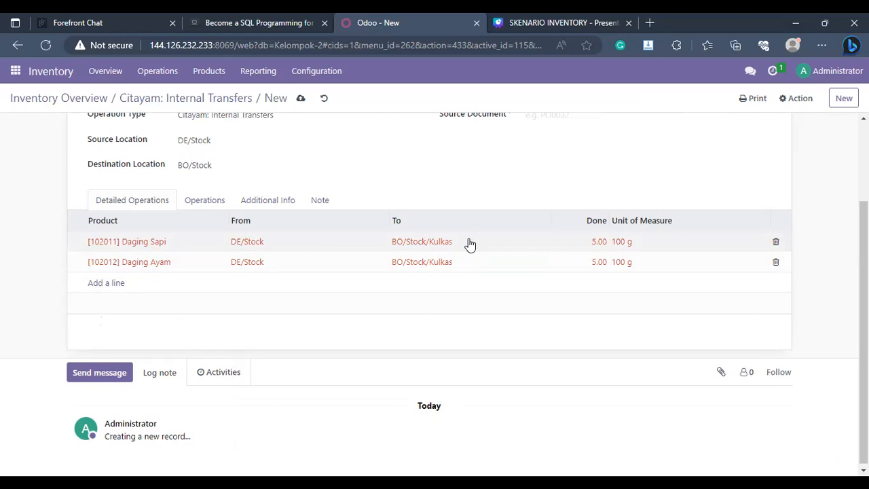
- Save the new internal transfer, look over its product lines and validate it
{"action": "scroll", "coordinate": [471, 316], "scroll_direction": "up", "scroll_amount": 2}
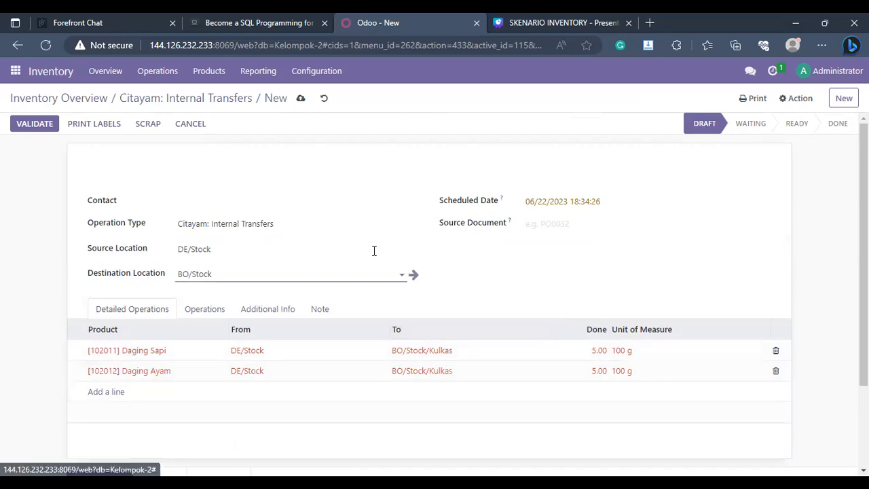
{"action": "scroll", "coordinate": [399, 363], "scroll_direction": "down", "scroll_amount": 1}
{"action": "scroll", "coordinate": [398, 362], "scroll_direction": "up", "scroll_amount": 1}
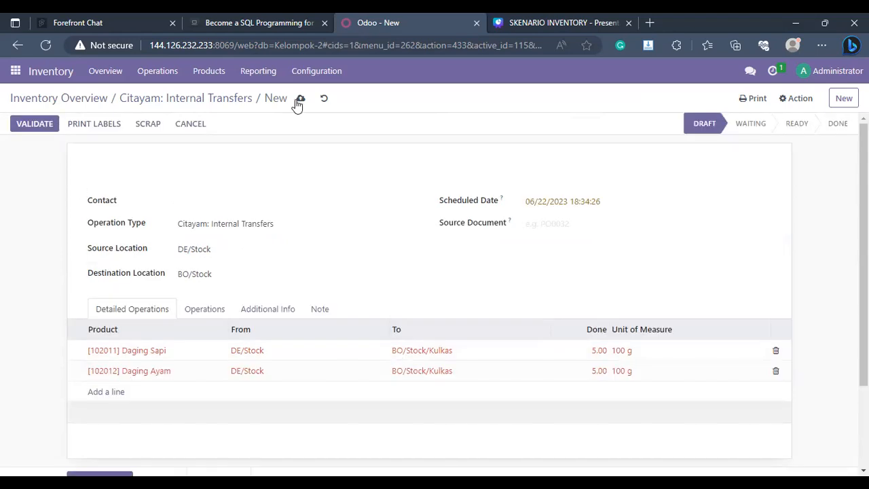
{"action": "left_click", "coordinate": [301, 99]}
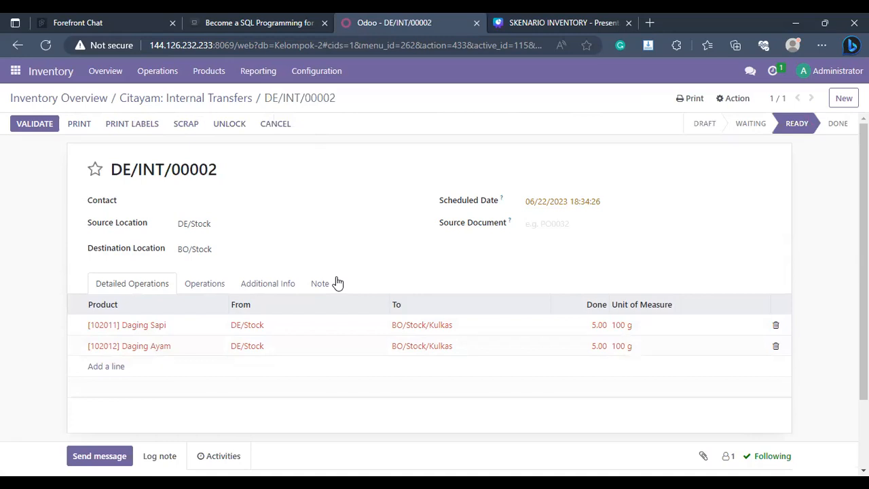
{"action": "scroll", "coordinate": [337, 282], "scroll_direction": "down", "scroll_amount": 2}
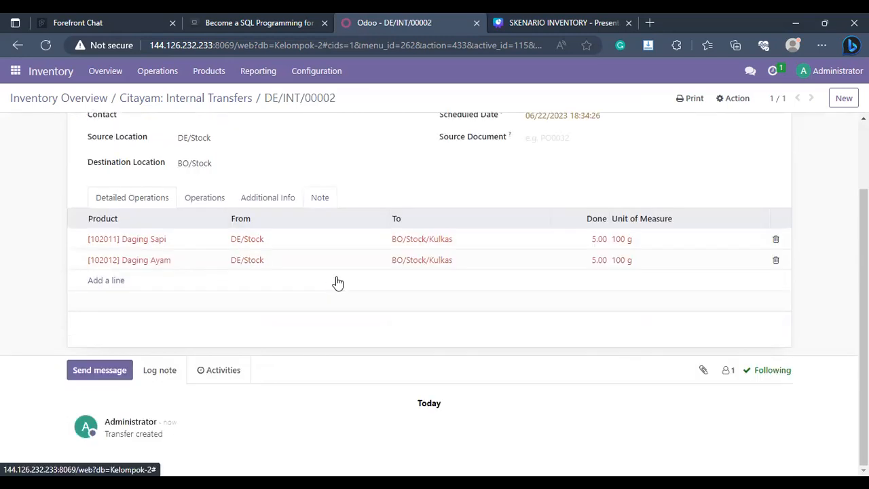
{"action": "scroll", "coordinate": [336, 279], "scroll_direction": "up", "scroll_amount": 2}
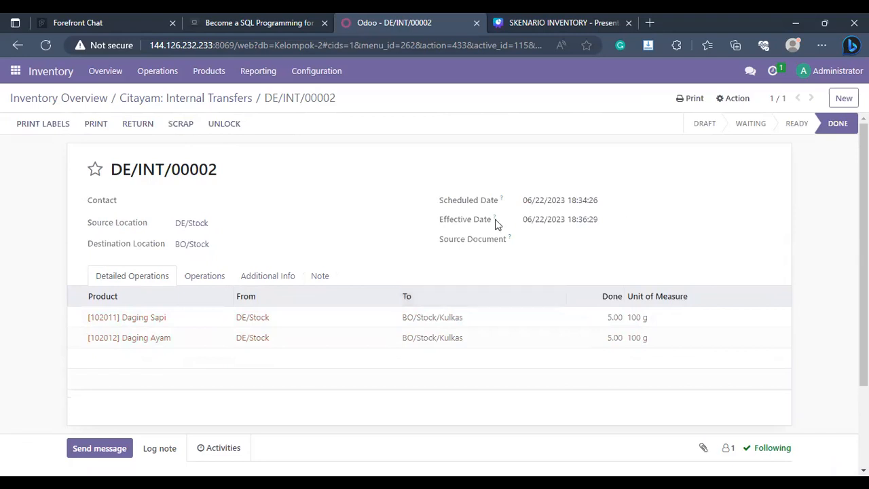
- Review the validated transfer's details and activity log, and return to the inventory overview
{"action": "scroll", "coordinate": [450, 321], "scroll_direction": "down", "scroll_amount": 2}
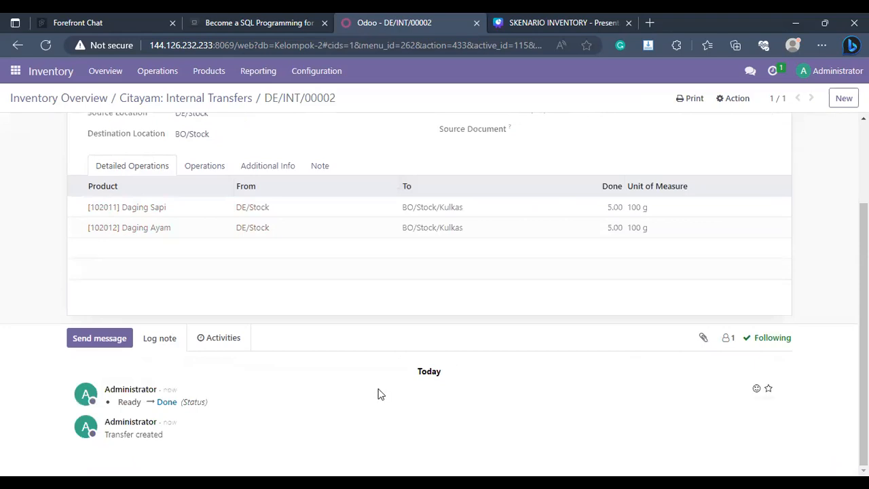
{"action": "scroll", "coordinate": [378, 394], "scroll_direction": "up", "scroll_amount": 2}
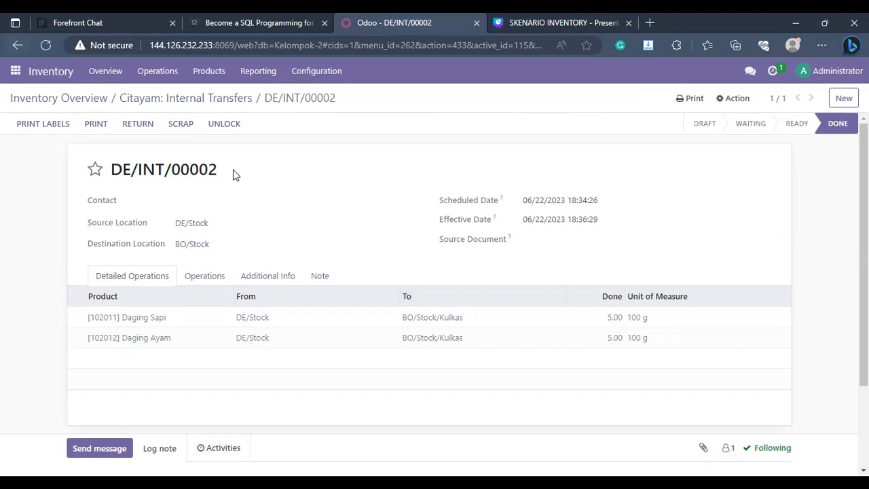
{"action": "left_click", "coordinate": [117, 76]}
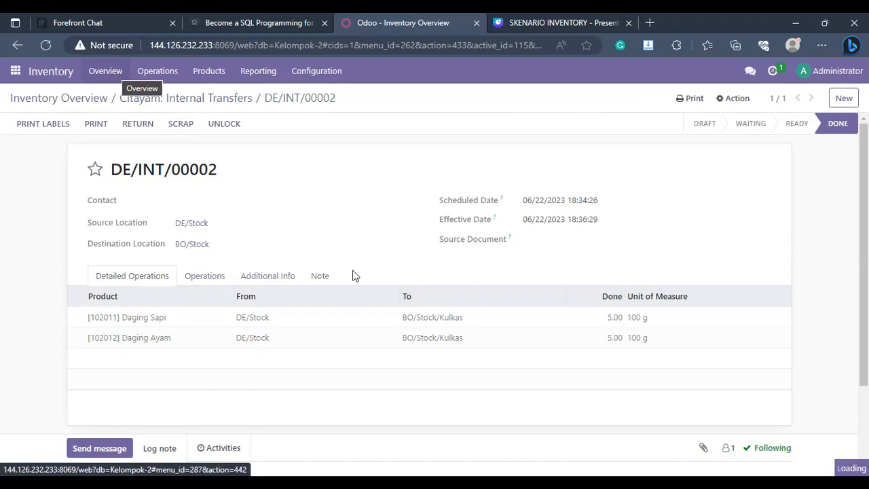
{"action": "scroll", "coordinate": [353, 276], "scroll_direction": "down", "scroll_amount": 5}
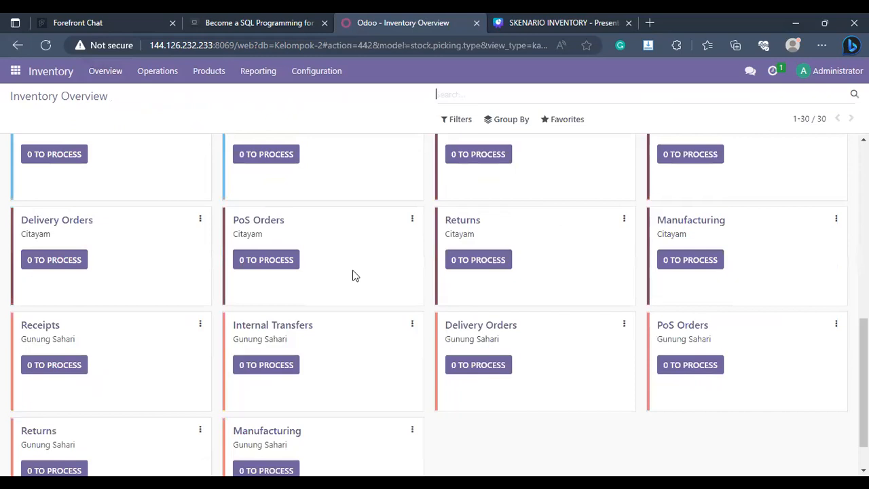
{"action": "scroll", "coordinate": [330, 281], "scroll_direction": "down", "scroll_amount": 1}
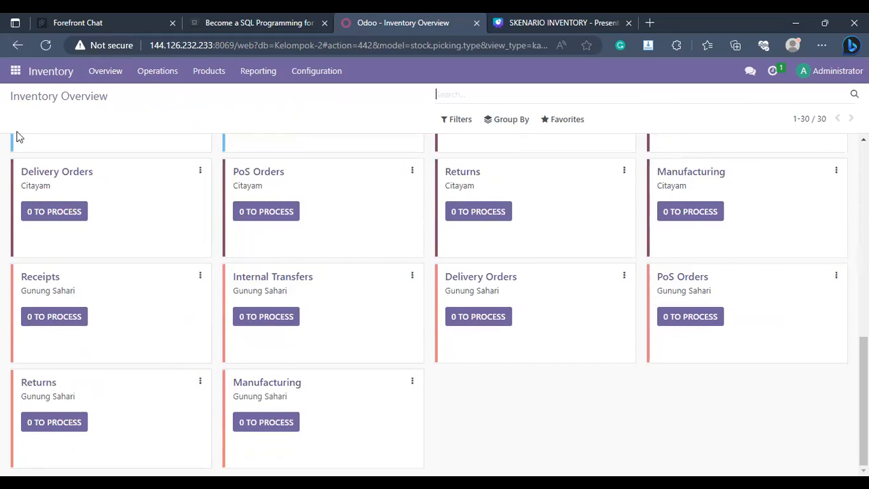
- Open the inventory moves history and review the recorded moves of Daging Ayam and Daging Sapi
{"action": "left_click", "coordinate": [16, 71]}
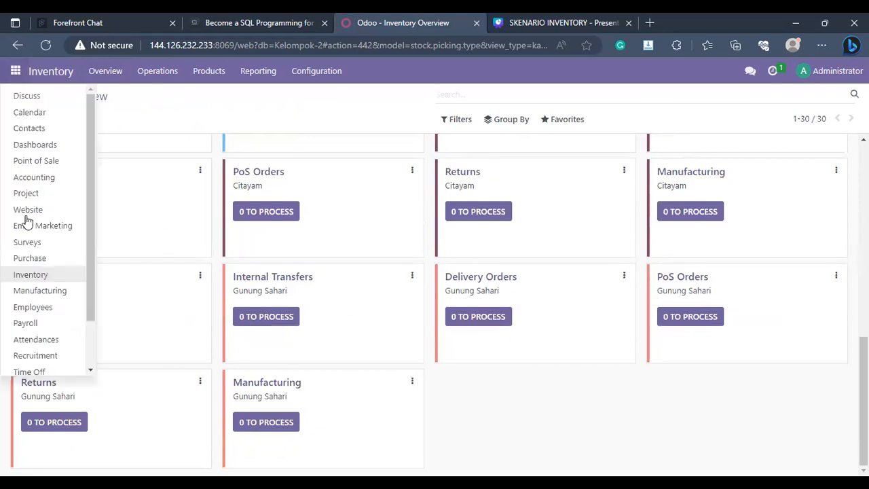
{"action": "scroll", "coordinate": [34, 247], "scroll_direction": "down", "scroll_amount": 2}
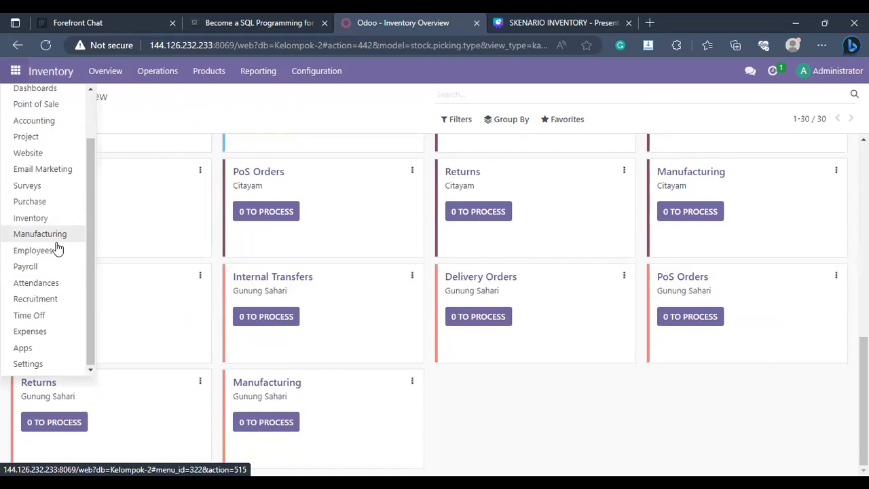
{"action": "key", "text": "Down"}
{"action": "key", "text": "Up"}
{"action": "key", "text": "Return"}
{"action": "left_click", "coordinate": [254, 79]}
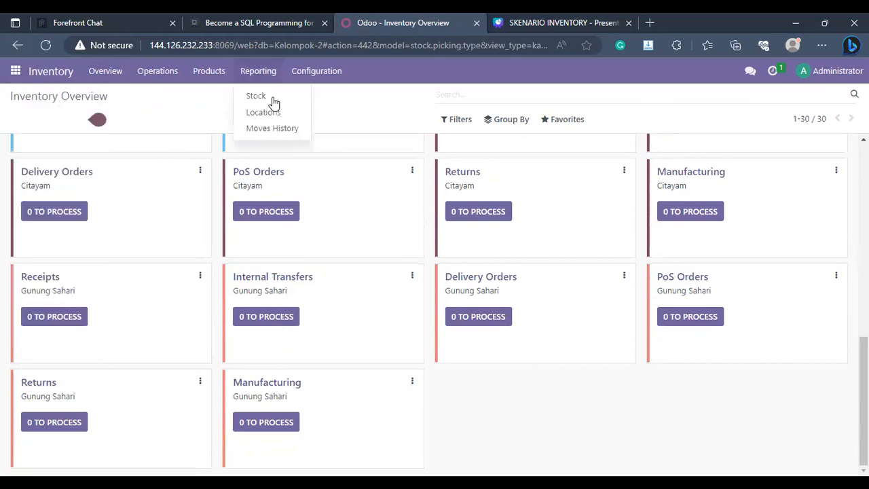
{"action": "left_click", "coordinate": [290, 131]}
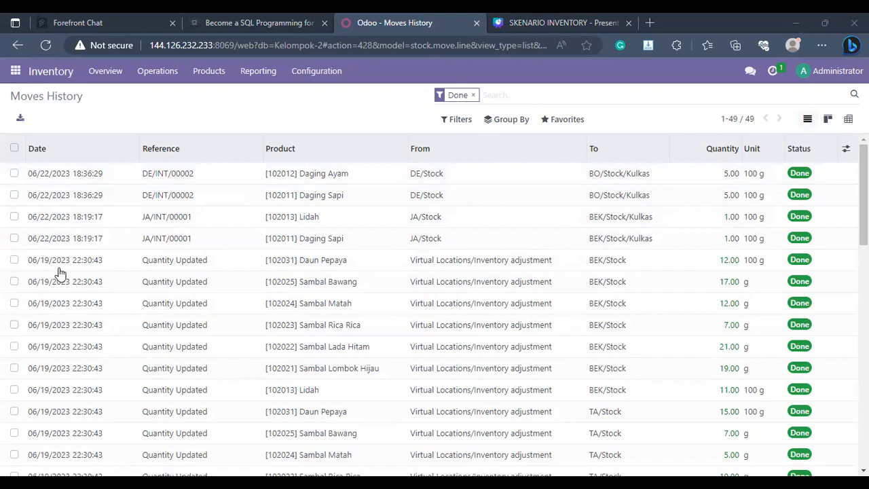
{"action": "left_click", "coordinate": [312, 201]}
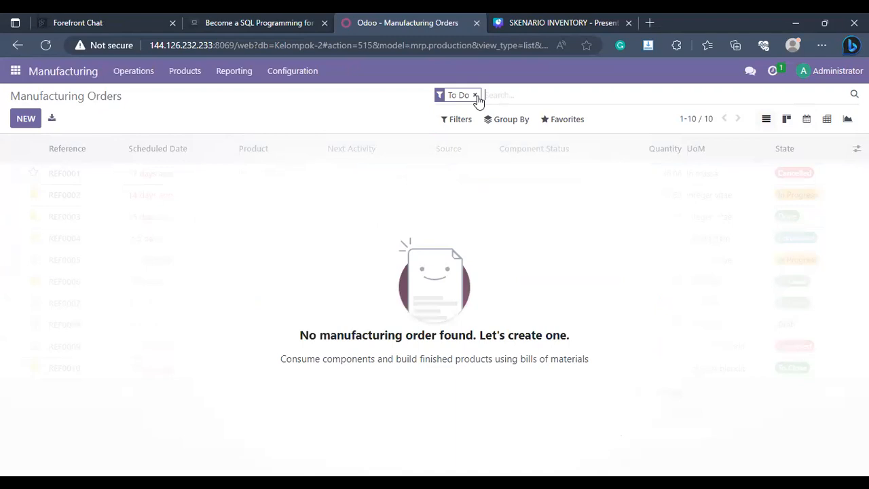
- Clear the To Do filter from the manufacturing orders, check the available manufacturing operations, and return to the Inventory app
{"action": "key", "text": "BackSpace"}
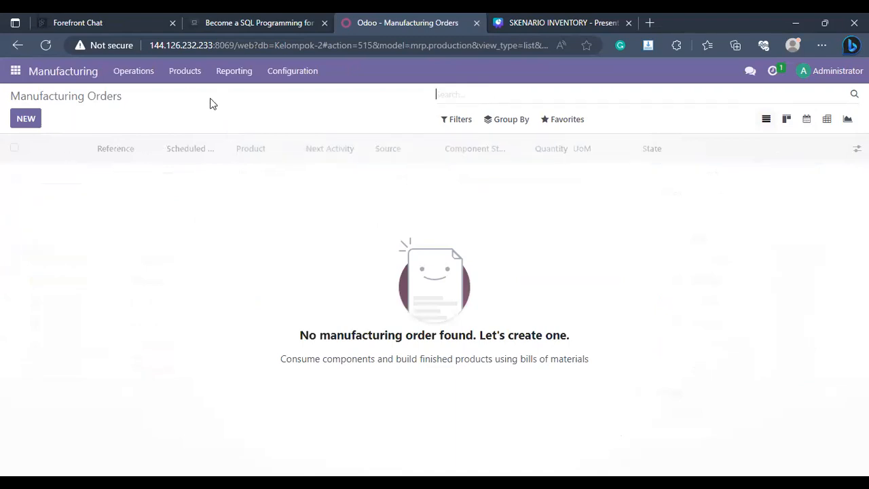
{"action": "left_click", "coordinate": [151, 74]}
{"action": "mouse_move", "coordinate": [137, 79]}
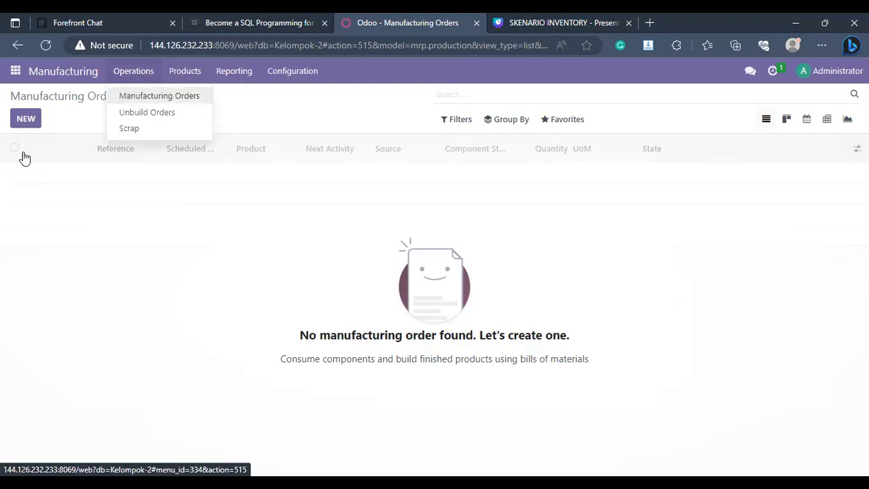
{"action": "left_click", "coordinate": [42, 268]}
- Create a new transfer with the operation type Gunung Sahari: Internal Transfers
{"action": "left_click", "coordinate": [145, 76]}
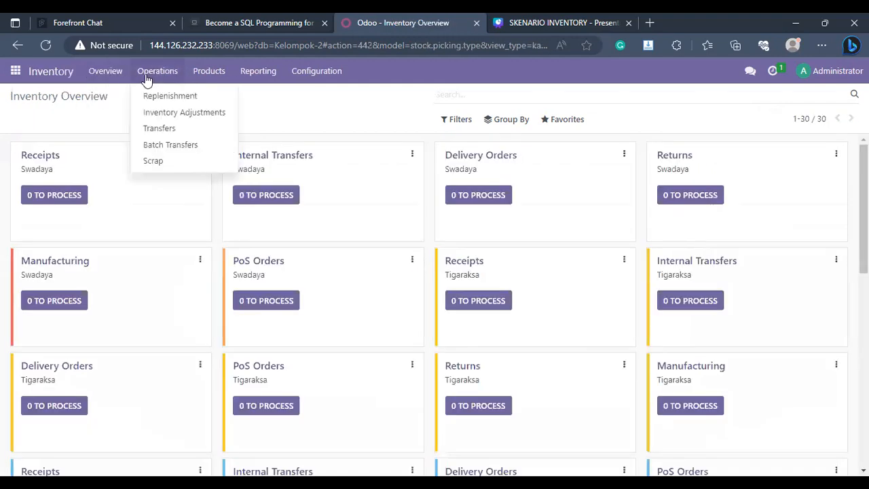
{"action": "left_click", "coordinate": [175, 133]}
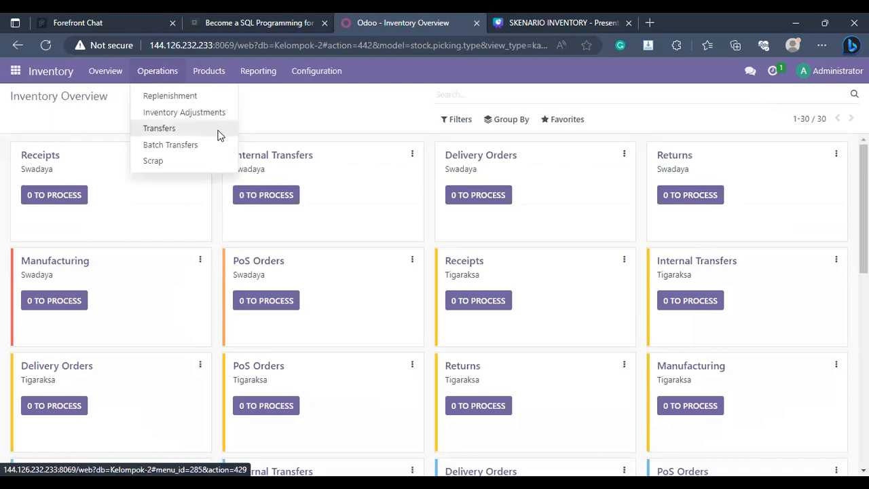
{"action": "left_click", "coordinate": [26, 121]}
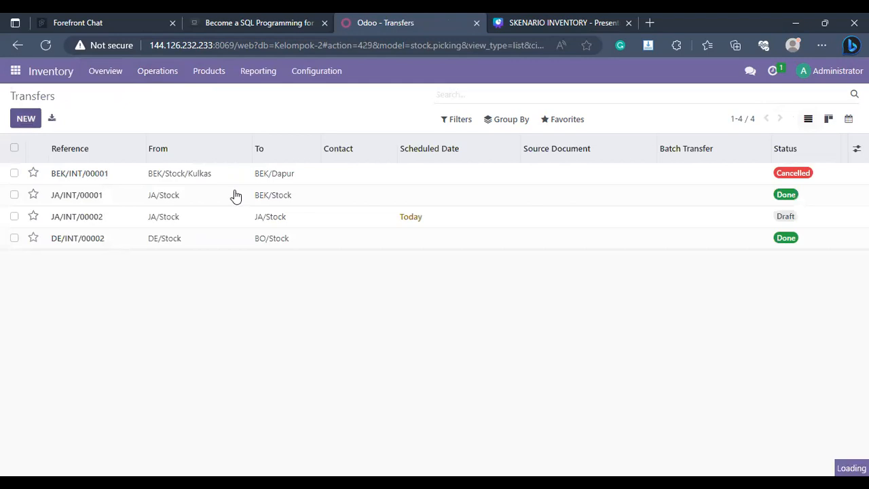
{"action": "left_click", "coordinate": [214, 224]}
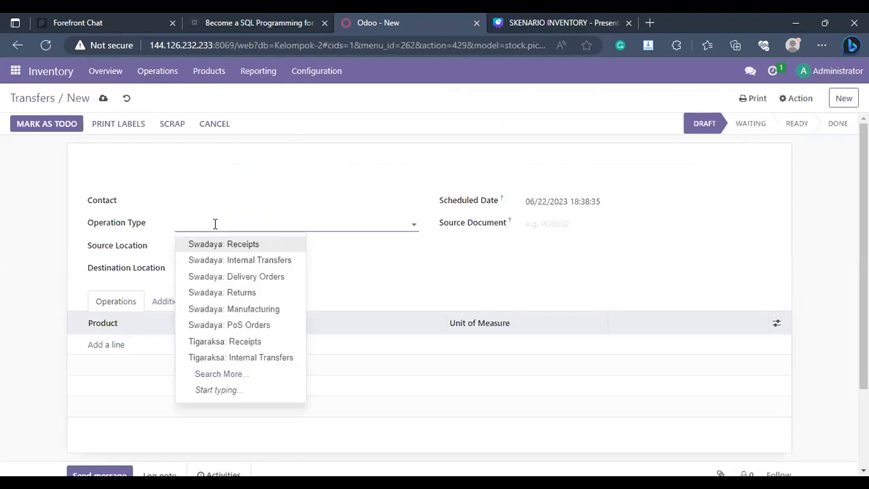
{"action": "type", "text": "Gunung"}
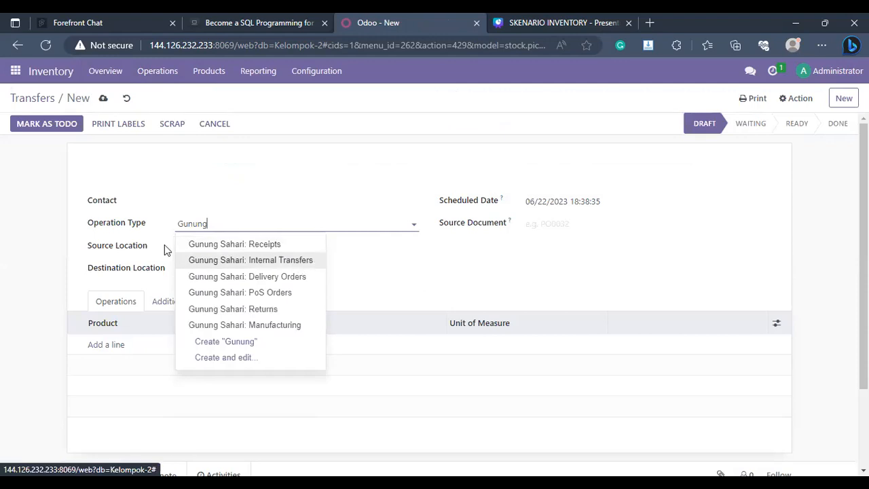
{"action": "key", "text": "Return"}
- Set the transfer's source location to BO/Stock/Kulkas and its destination location to BO/Dapur
{"action": "left_click", "coordinate": [222, 245]}
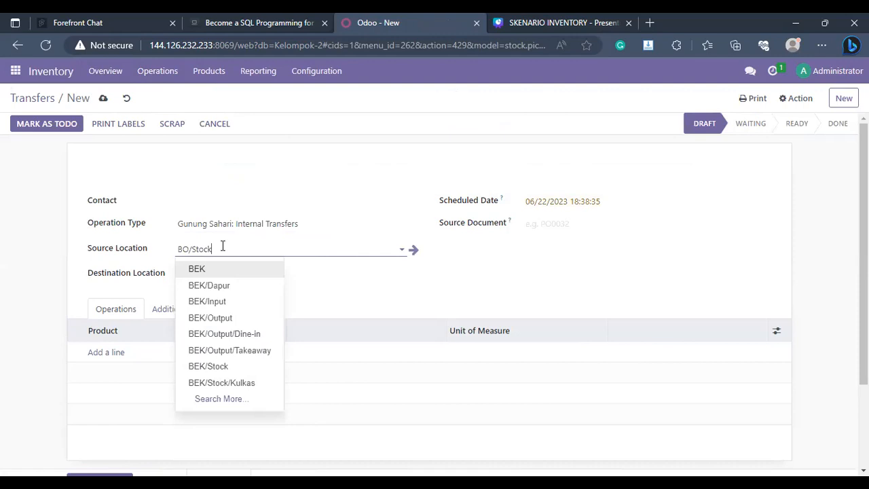
{"action": "type", "text": "/Kulk"}
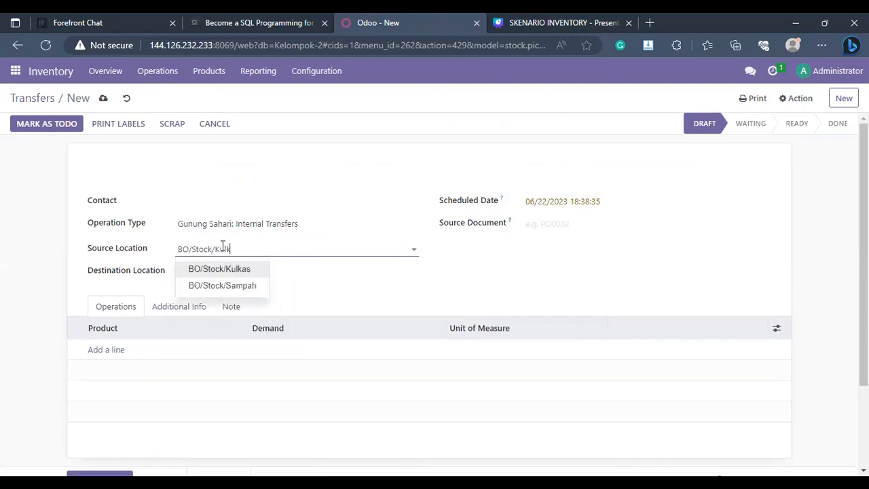
{"action": "type", "text": "as"}
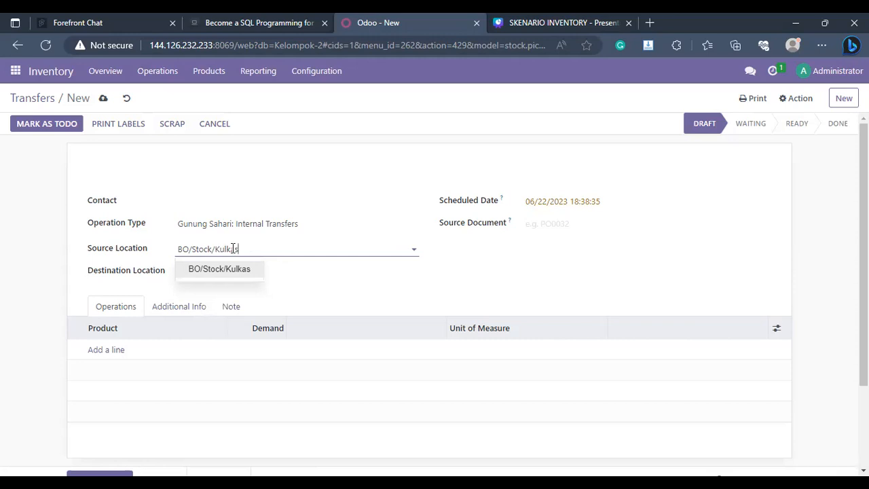
{"action": "left_click", "coordinate": [320, 273]}
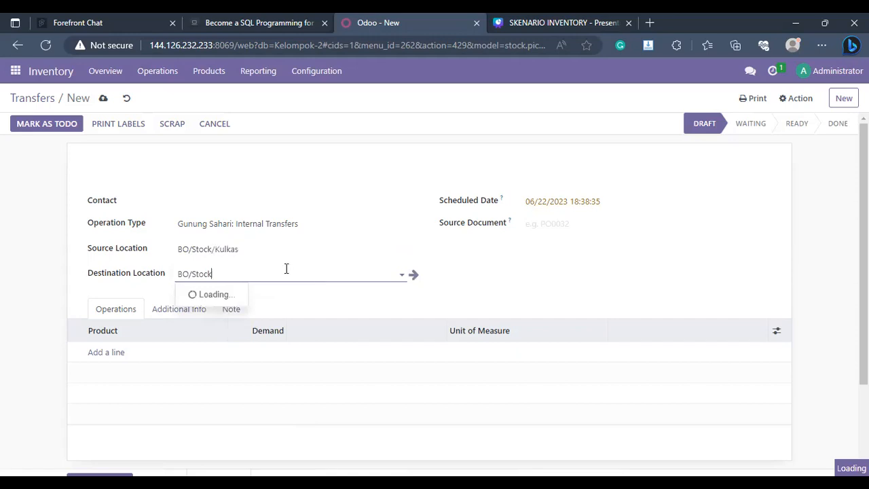
{"action": "left_click_drag", "start_coordinate": [213, 274], "coordinate": [194, 275]}
{"action": "type", "text": "Dap"}
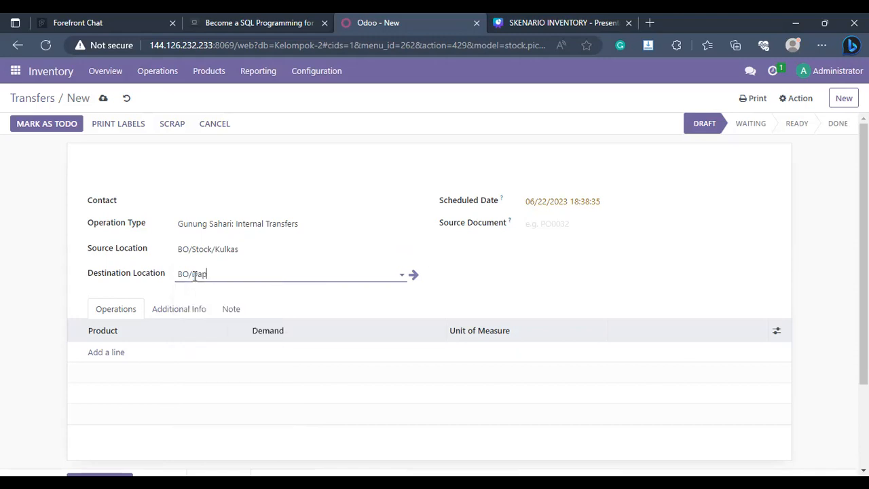
{"action": "type", "text": "ur"}
- Add operation lines for the products [102011] Daging Sapi and [102012] Daging Ayam to the transfer
{"action": "left_click", "coordinate": [112, 353]}
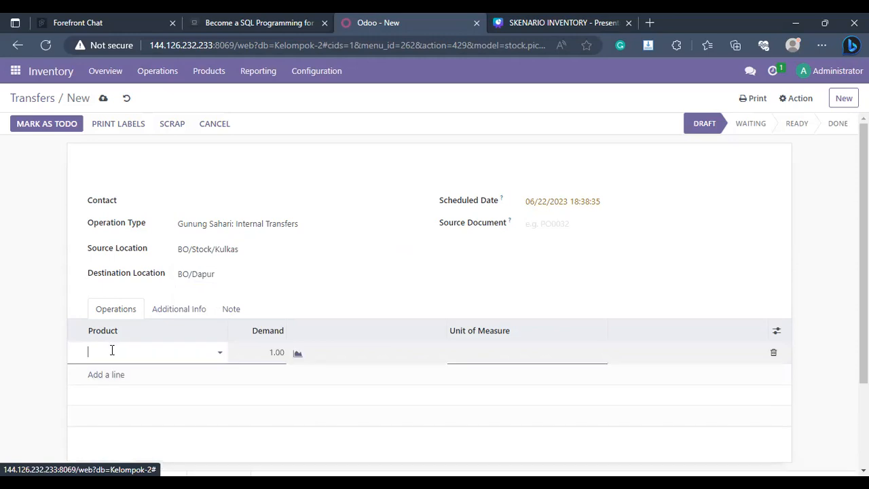
{"action": "left_click", "coordinate": [215, 353]}
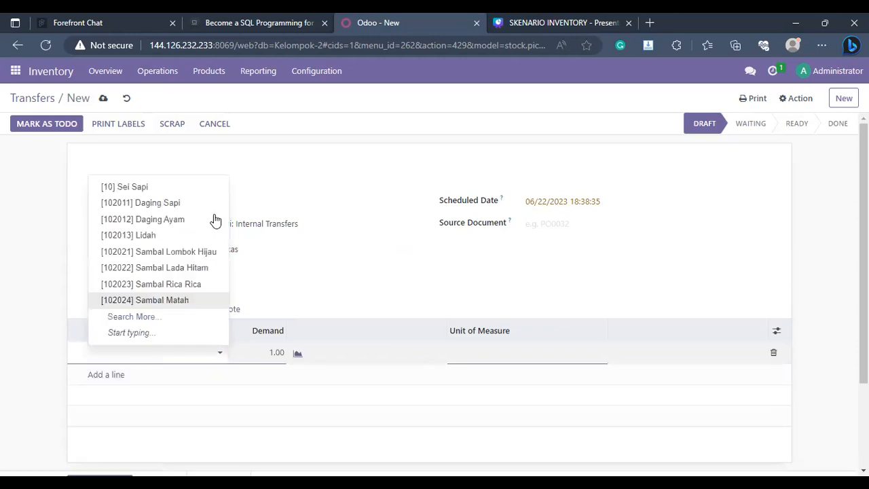
{"action": "left_click", "coordinate": [200, 204]}
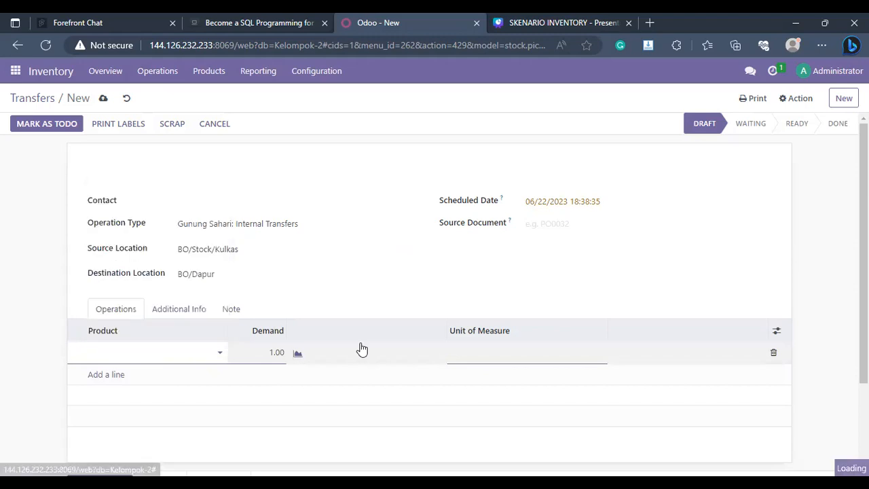
{"action": "left_click", "coordinate": [117, 375]}
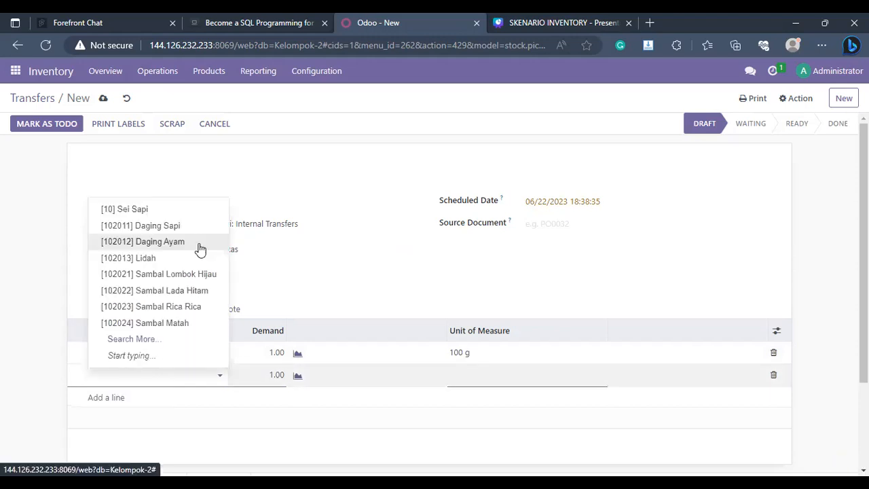
{"action": "left_click", "coordinate": [200, 243]}
- Set the demand of both Daging Sapi and Daging Ayam to 5
{"action": "left_click", "coordinate": [275, 352]}
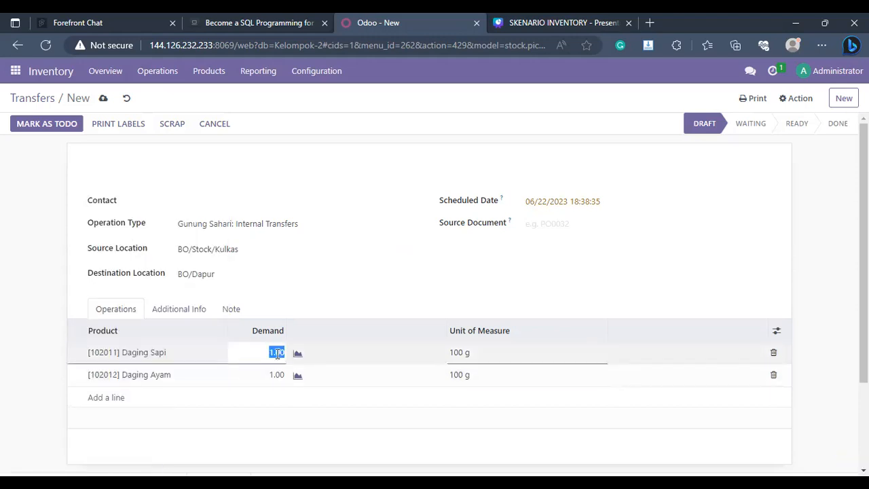
{"action": "left_click", "coordinate": [275, 353]}
{"action": "key", "text": "shift+Right"}
{"action": "type", "text": "5"}
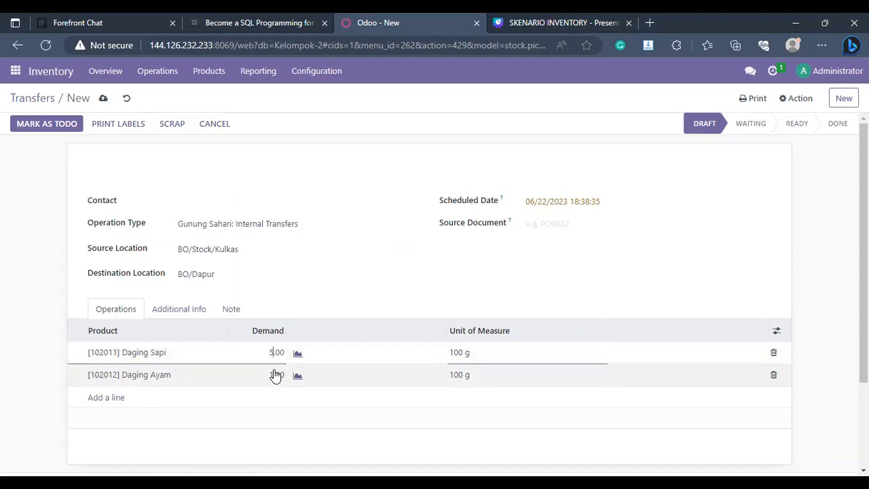
{"action": "left_click", "coordinate": [274, 374]}
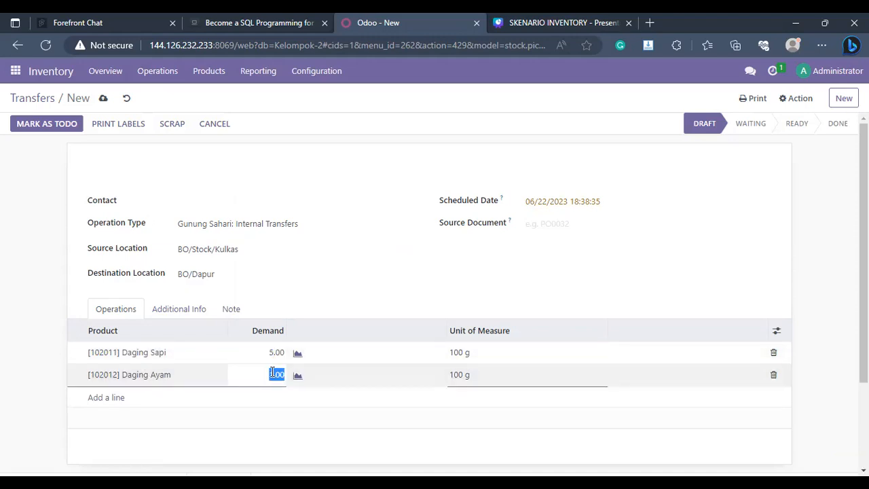
{"action": "left_click", "coordinate": [274, 375]}
{"action": "key", "text": "BackSpace"}
{"action": "type", "text": "5"}
{"action": "left_click", "coordinate": [474, 286]}
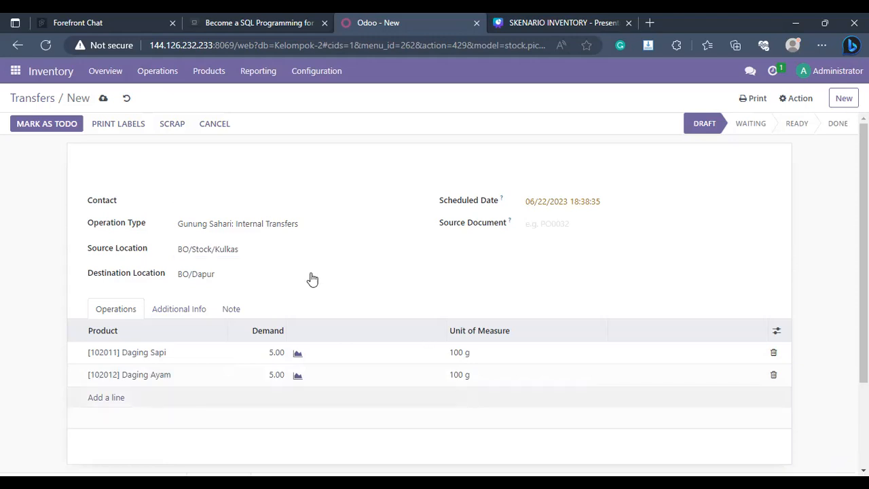
- Save the transfer and mark it as to do, then fill in the done quantities and validate it
{"action": "left_click", "coordinate": [103, 101]}
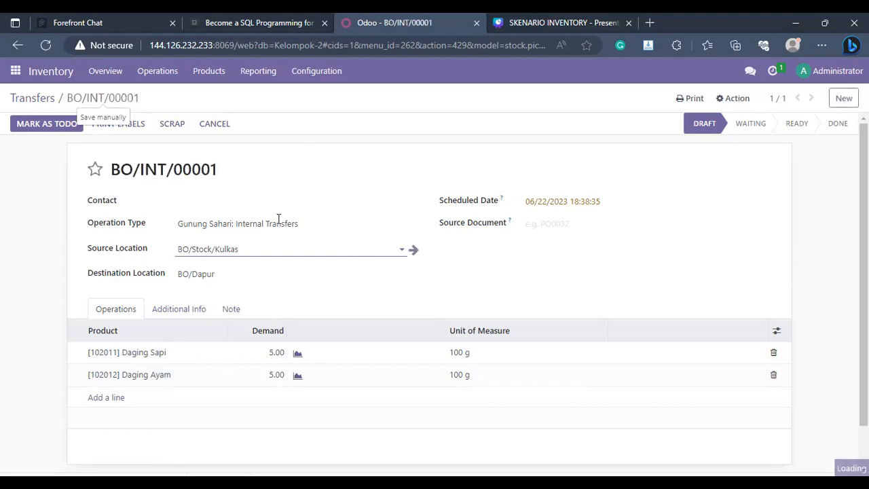
{"action": "left_click", "coordinate": [67, 125]}
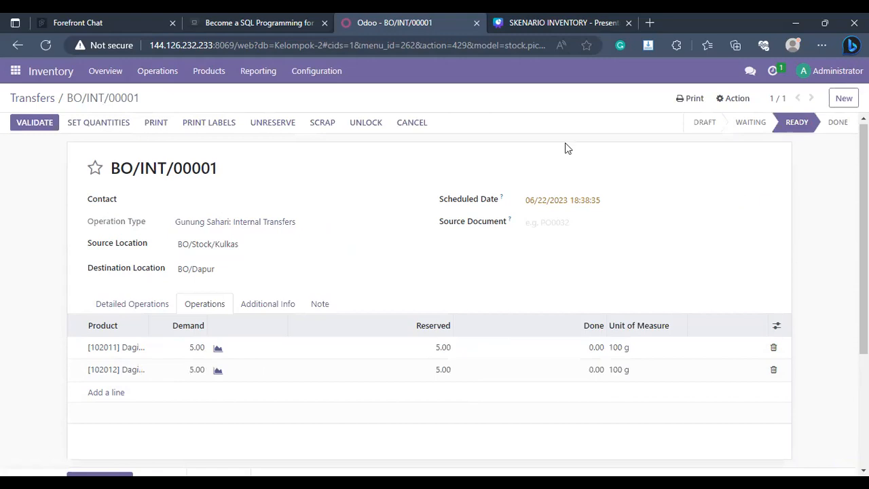
{"action": "left_click", "coordinate": [105, 128]}
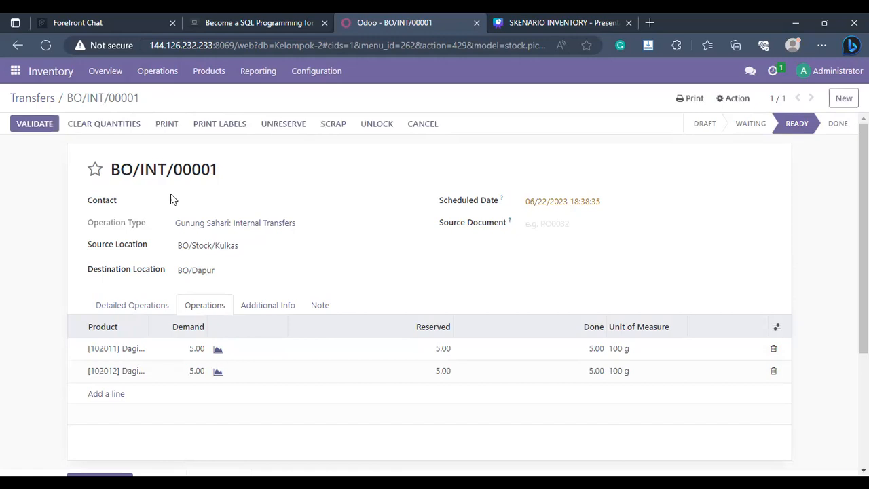
{"action": "left_click", "coordinate": [32, 127]}
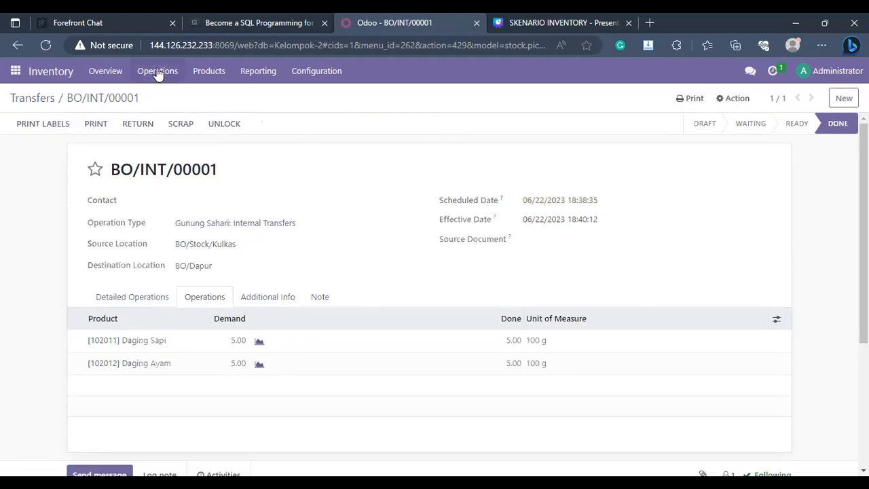
- Start another transfer from the transfers list, using the operation type Gunung Sahari: Internal Transfers
{"action": "left_click", "coordinate": [157, 73]}
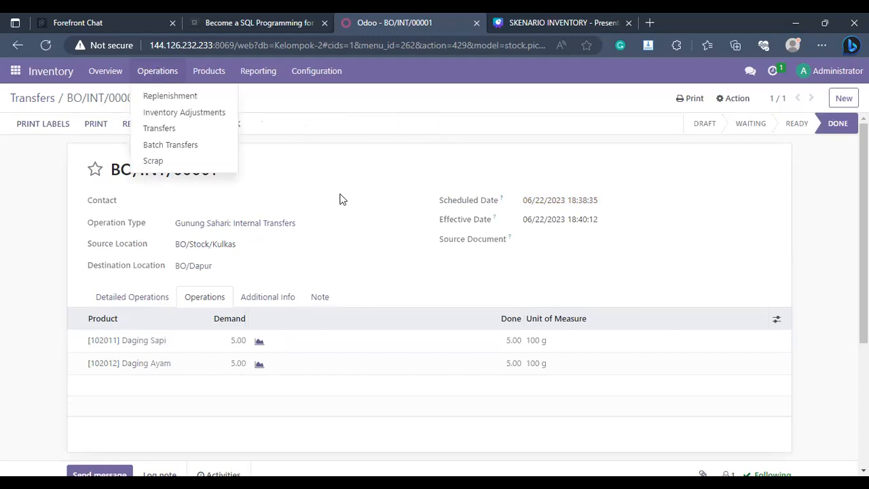
{"action": "left_click", "coordinate": [367, 207]}
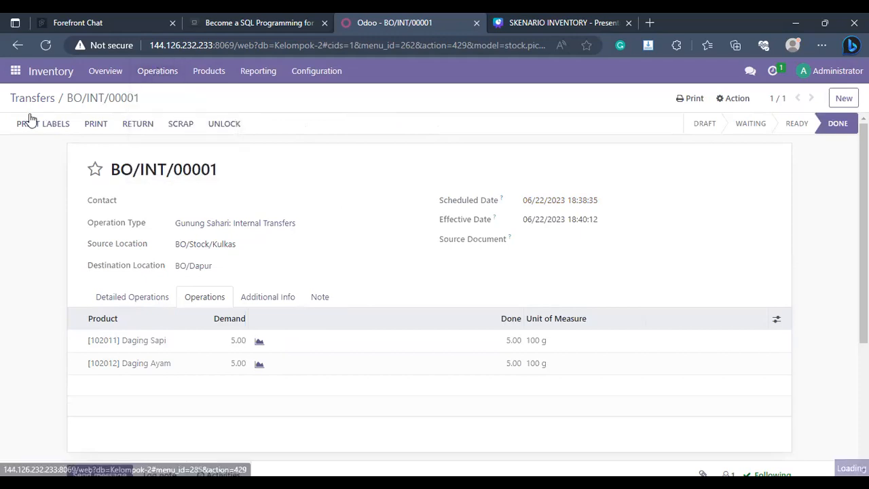
{"action": "left_click", "coordinate": [27, 119]}
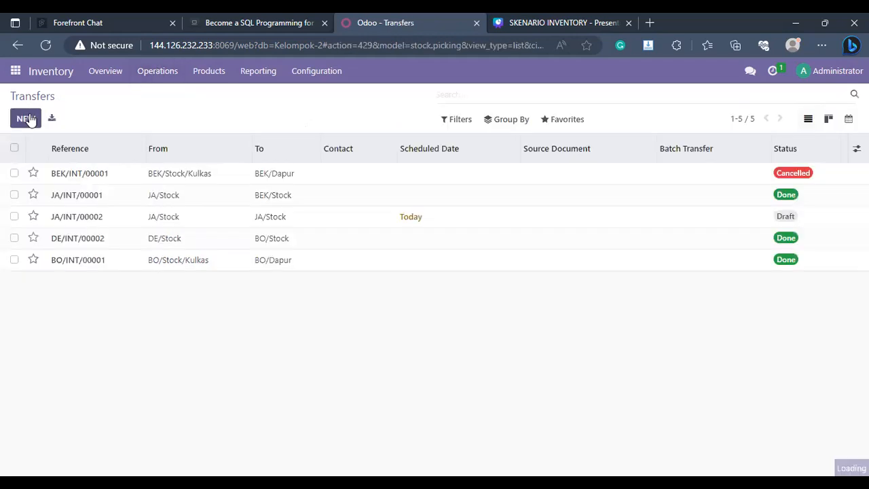
{"action": "left_click", "coordinate": [227, 223]}
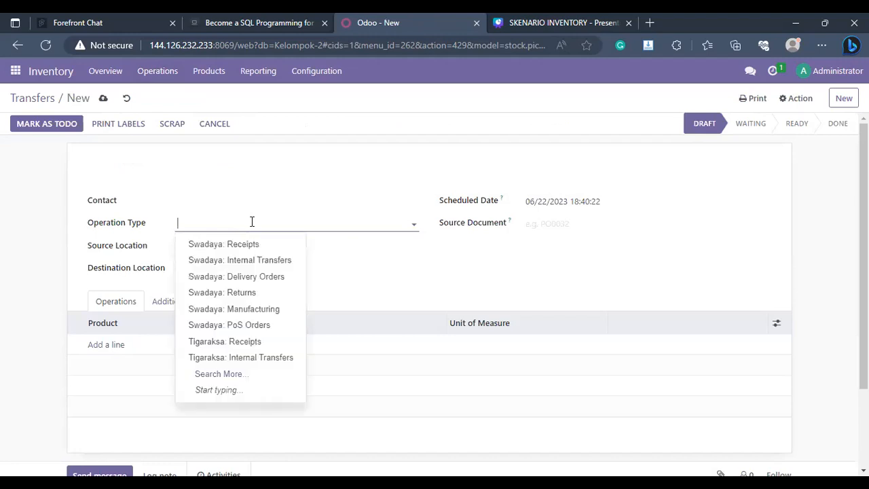
{"action": "type", "text": "Gunung Saha"}
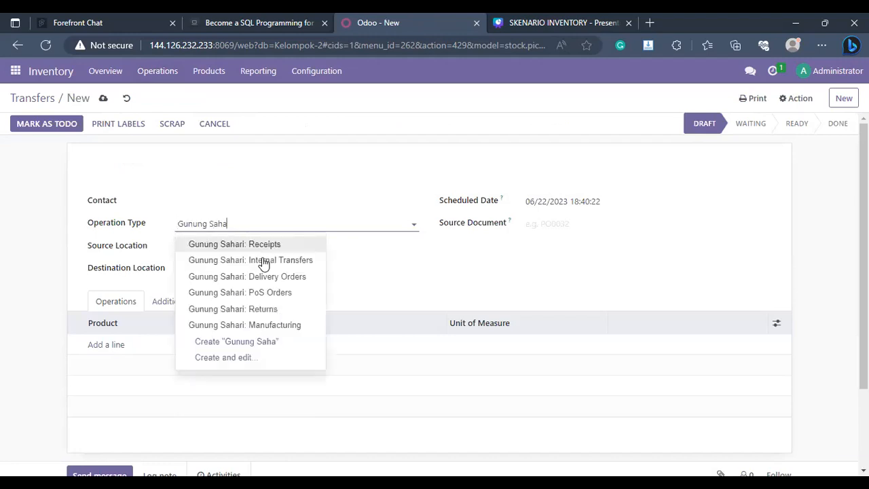
{"action": "left_click", "coordinate": [262, 244]}
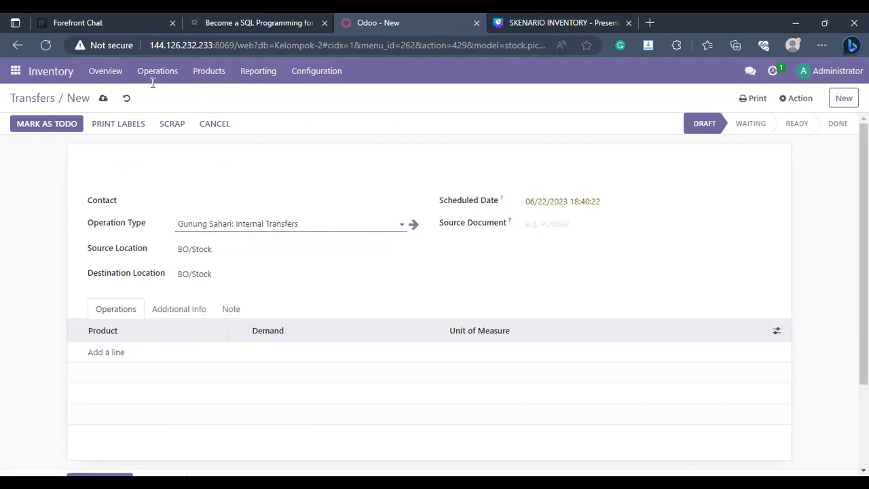
- Set the transfer's destination location to BO/Dapur, keeping BO/Stock as the source
{"action": "left_click", "coordinate": [233, 277]}
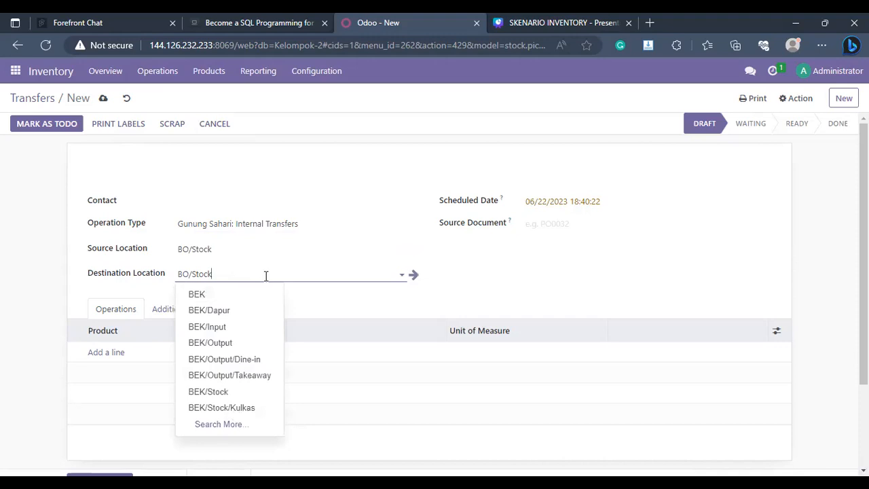
{"action": "key", "text": "BackSpace"}
{"action": "key", "text": "BackSpace"}
{"action": "key", "text": "BackSpace"}
{"action": "key", "text": "BackSpace"}
{"action": "key", "text": "BackSpace"}
{"action": "type", "text": "Dapu"}
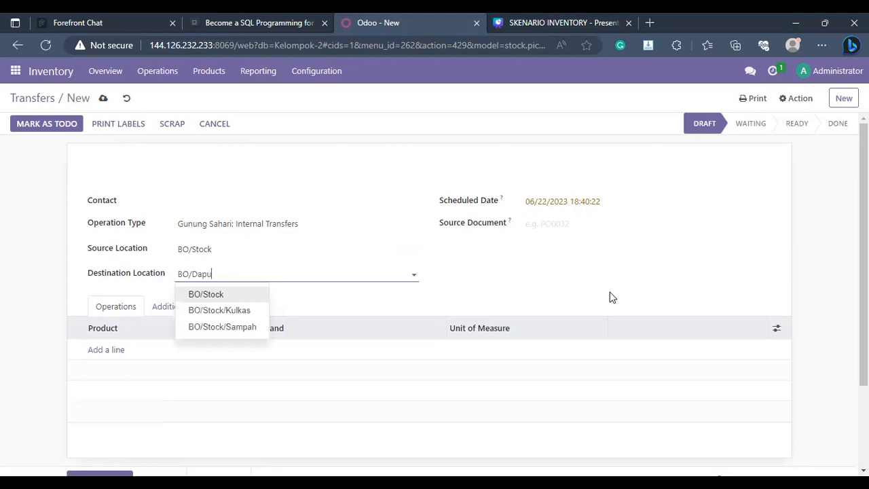
{"action": "type", "text": "r"}
{"action": "left_click", "coordinate": [205, 294]}
- Add an operation line for [102021] Sambal Lombok Hijau with a demand of 5
{"action": "left_click", "coordinate": [113, 351]}
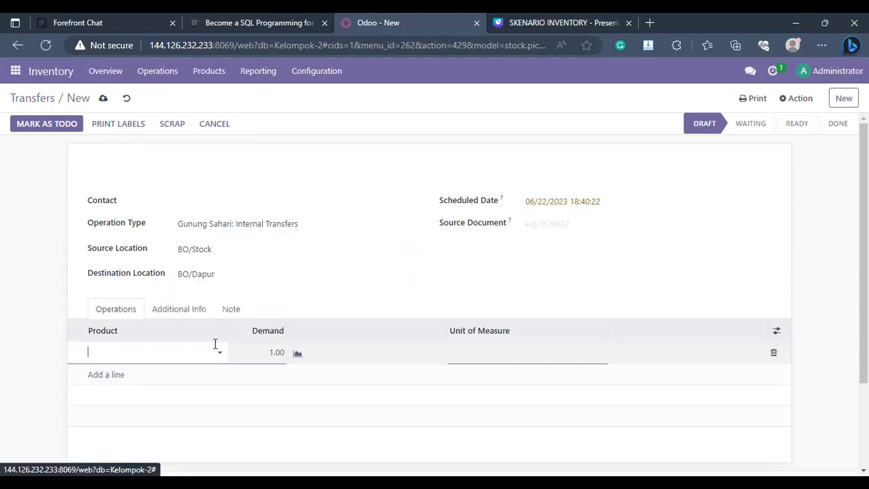
{"action": "left_click", "coordinate": [220, 356]}
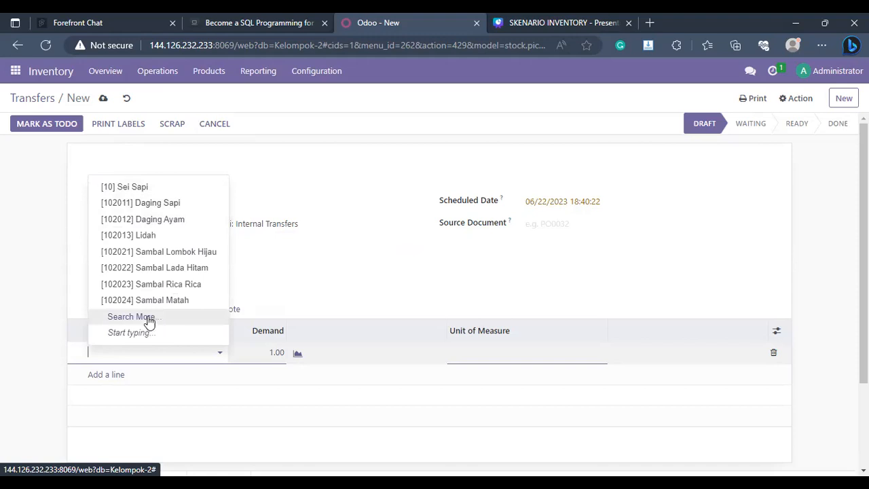
{"action": "left_click", "coordinate": [352, 317]}
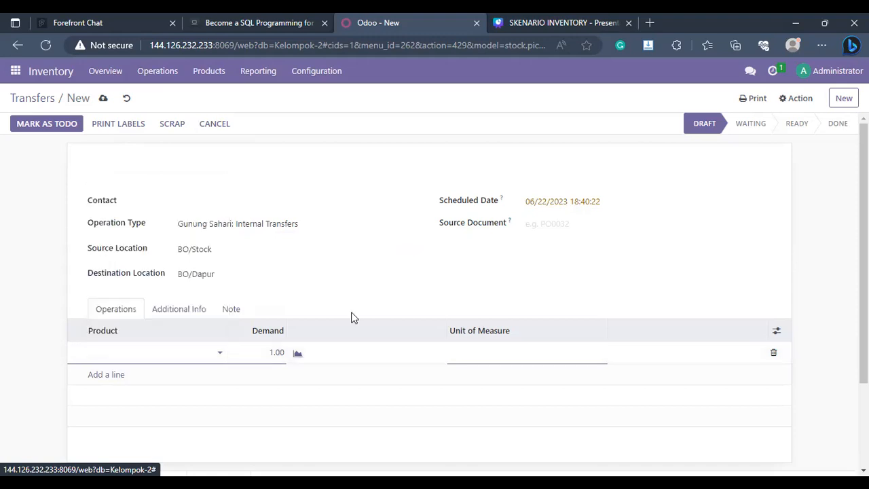
{"action": "left_click", "coordinate": [275, 353]}
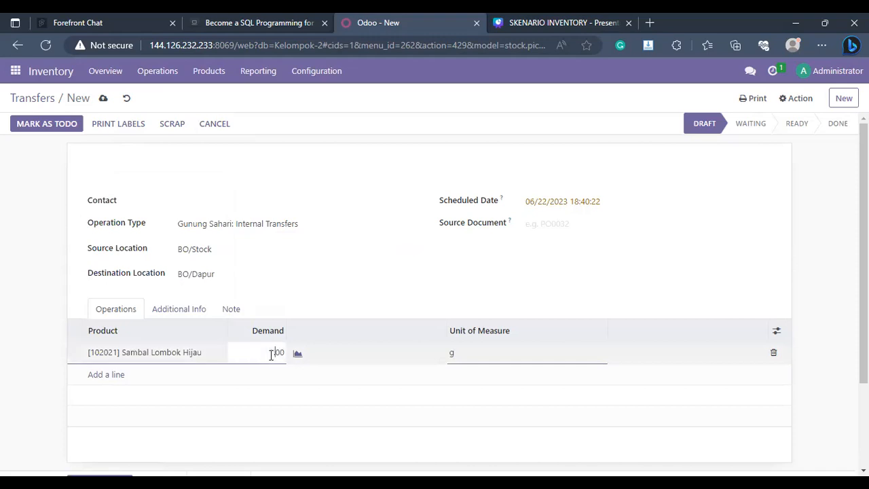
{"action": "left_click_drag", "start_coordinate": [274, 353], "coordinate": [269, 381]}
{"action": "type", "text": "5"}
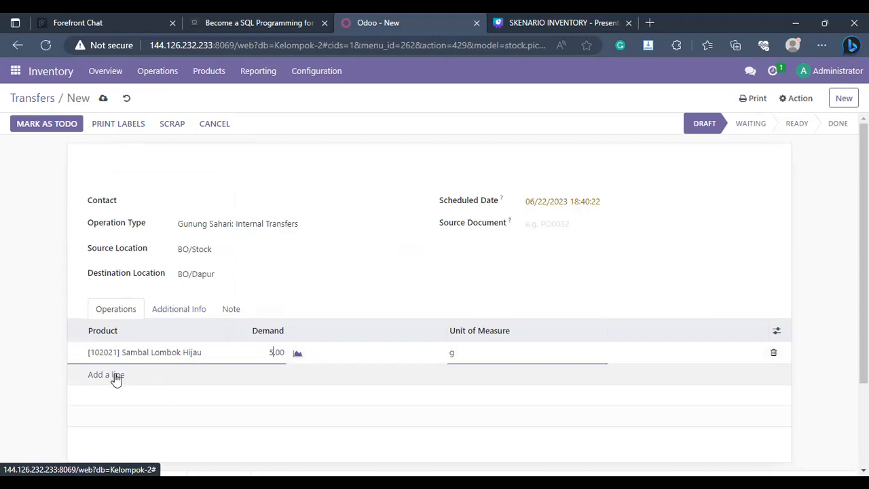
- Add an operation line for [102034] Briket with a demand of 5
{"action": "left_click", "coordinate": [214, 398]}
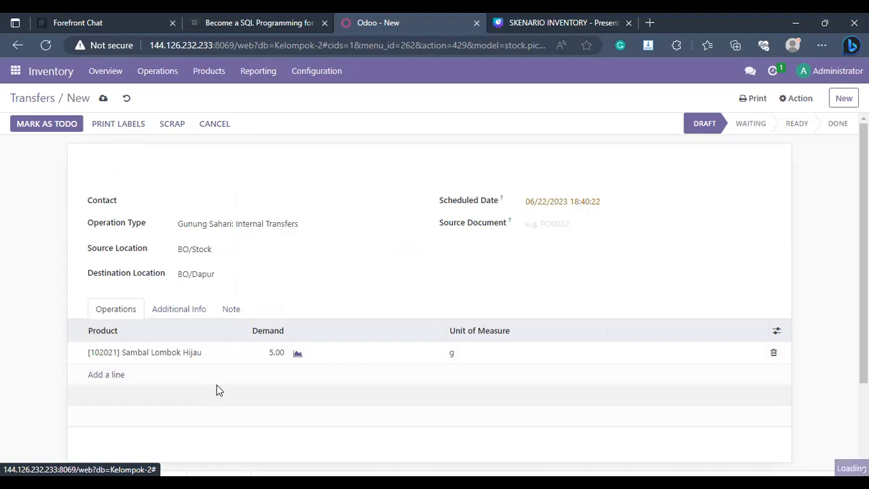
{"action": "left_click", "coordinate": [207, 380]}
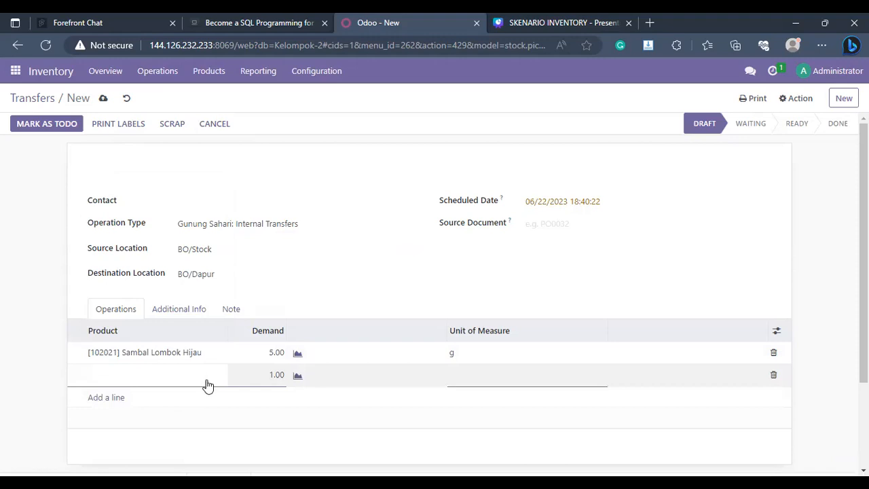
{"action": "left_click", "coordinate": [182, 378]}
{"action": "type", "text": "briket"}
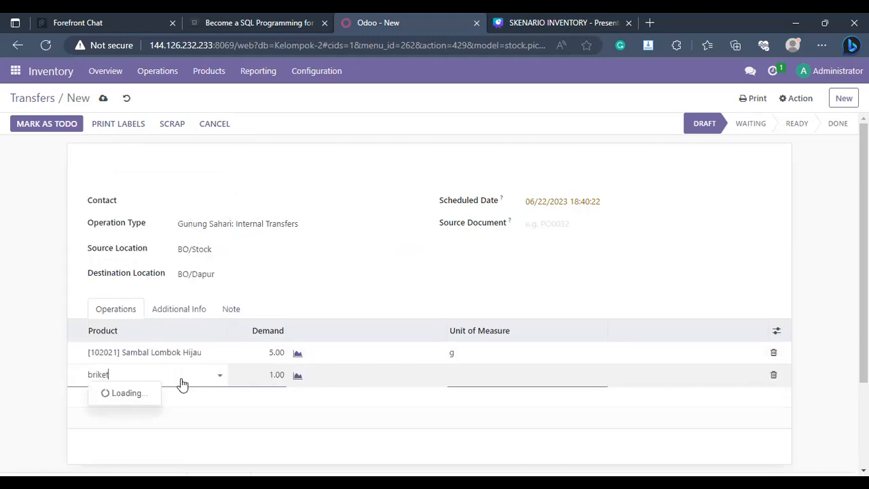
{"action": "left_click", "coordinate": [144, 396]}
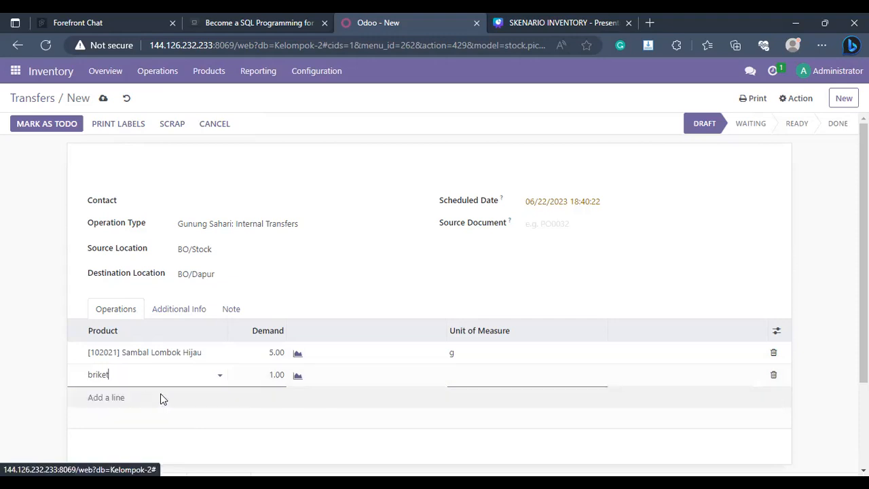
{"action": "left_click_drag", "start_coordinate": [275, 375], "coordinate": [259, 372]}
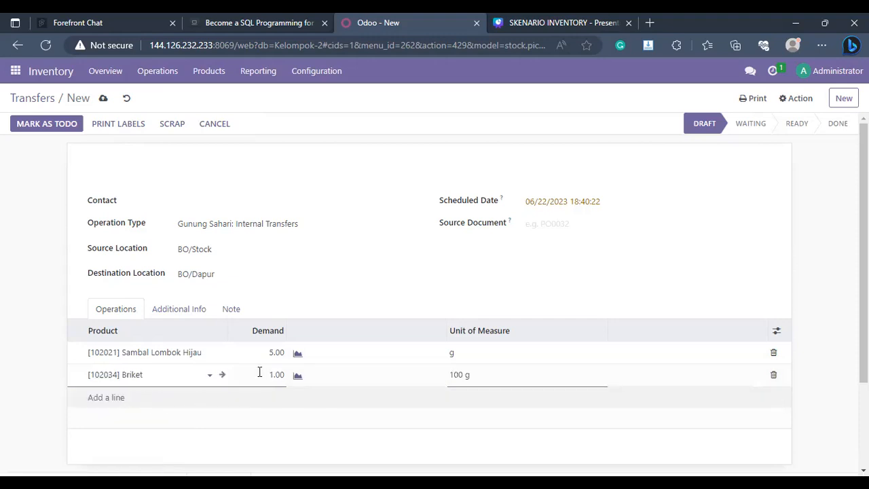
{"action": "type", "text": "5"}
- Add an operation line for [102035] Torch with a demand of 5
{"action": "left_click", "coordinate": [106, 402]}
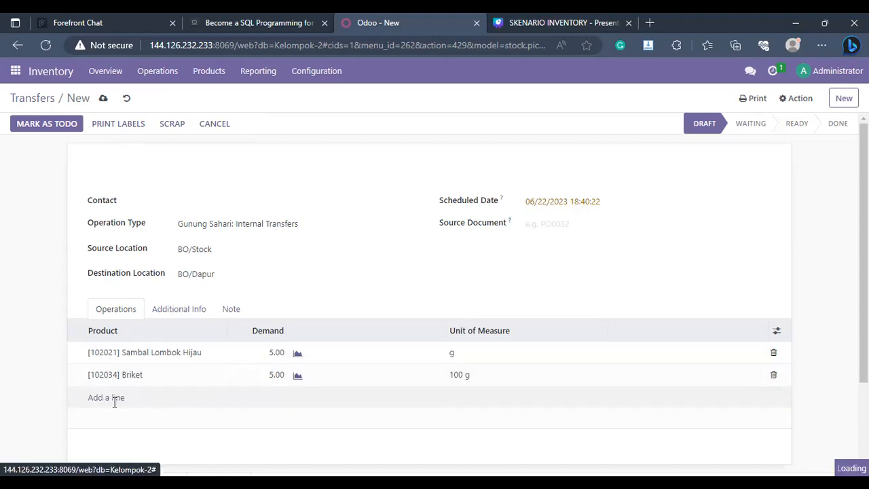
{"action": "type", "text": "to"}
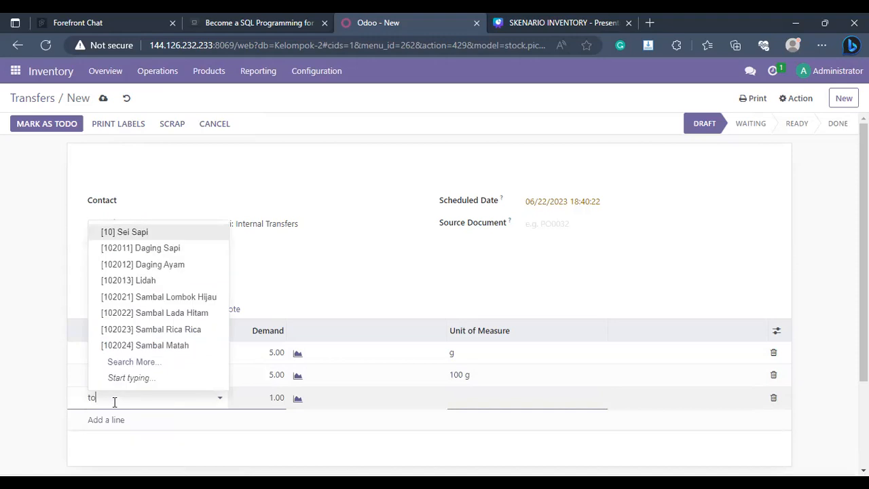
{"action": "type", "text": "rch"}
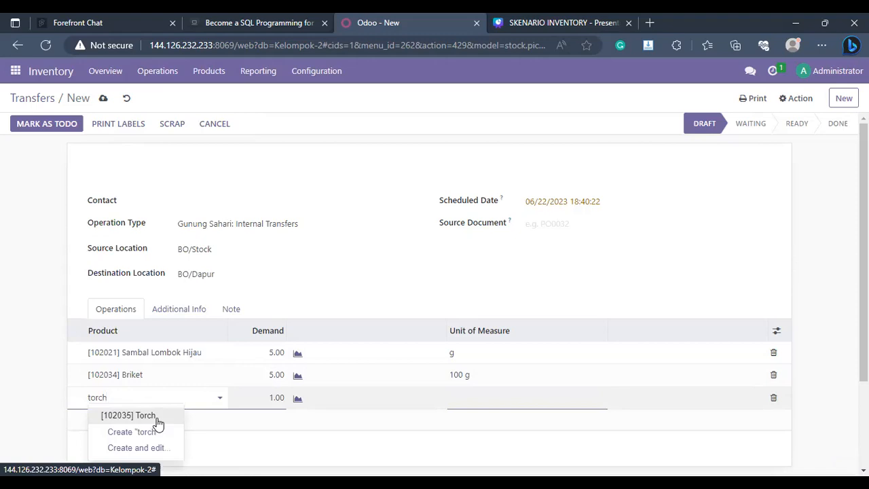
{"action": "key", "text": "Return"}
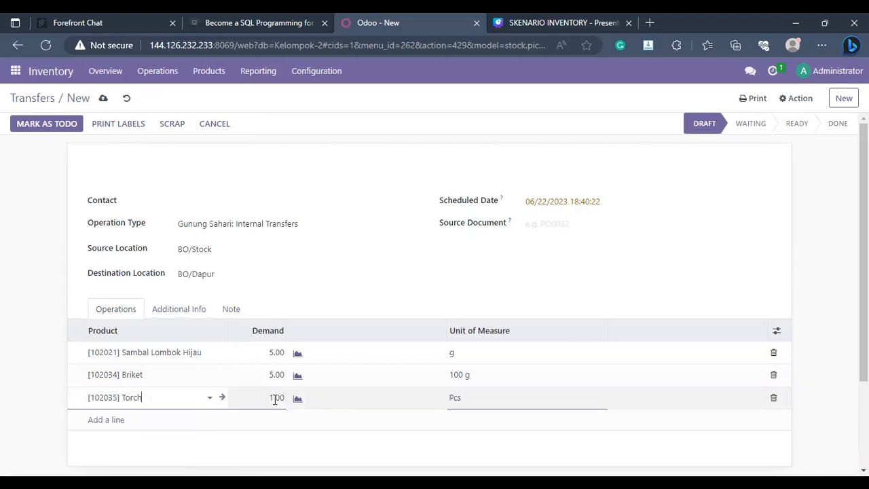
{"action": "left_click_drag", "start_coordinate": [275, 397], "coordinate": [249, 397]}
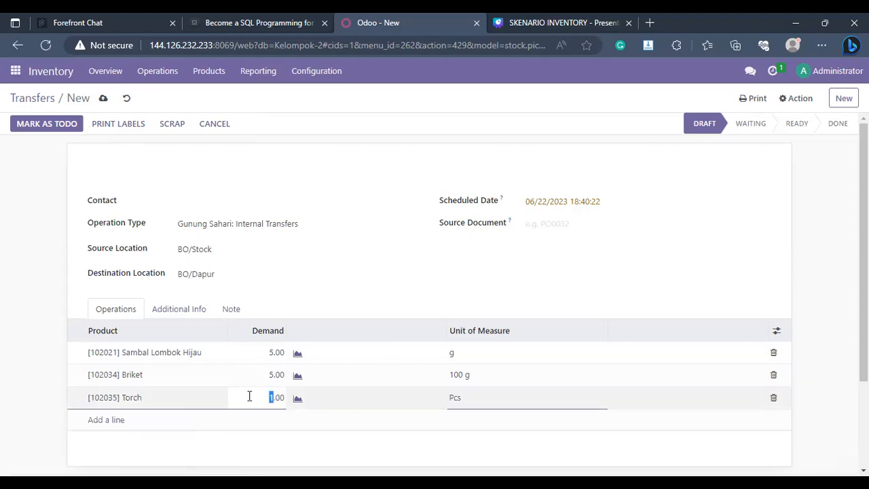
{"action": "type", "text": "5"}
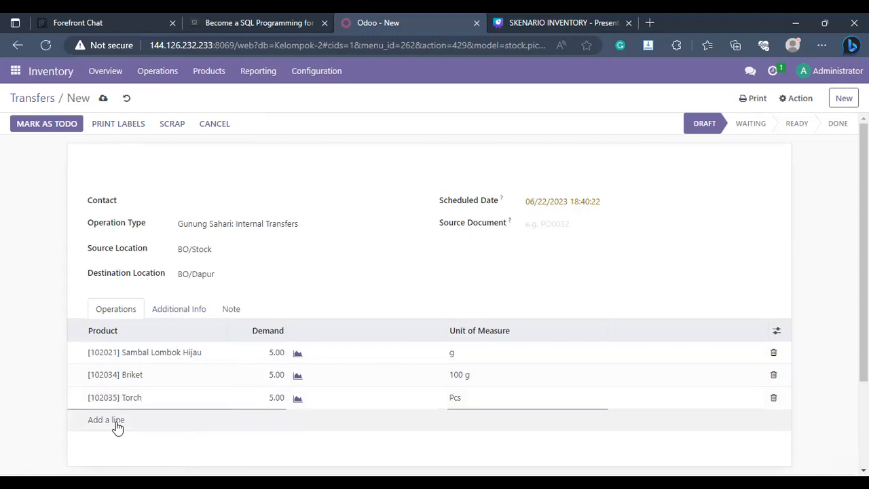
- Add an operation line for [102033] Kayu Bakar with a demand of 5
{"action": "left_click", "coordinate": [115, 421]}
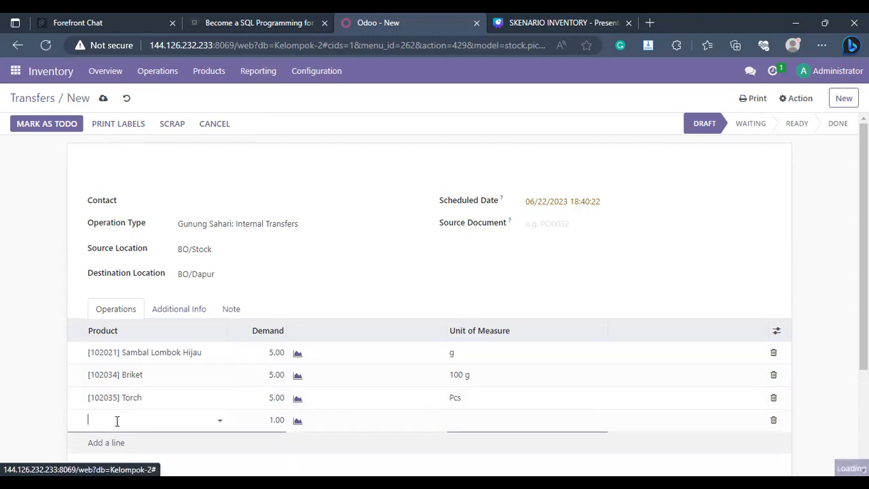
{"action": "left_click", "coordinate": [199, 422]}
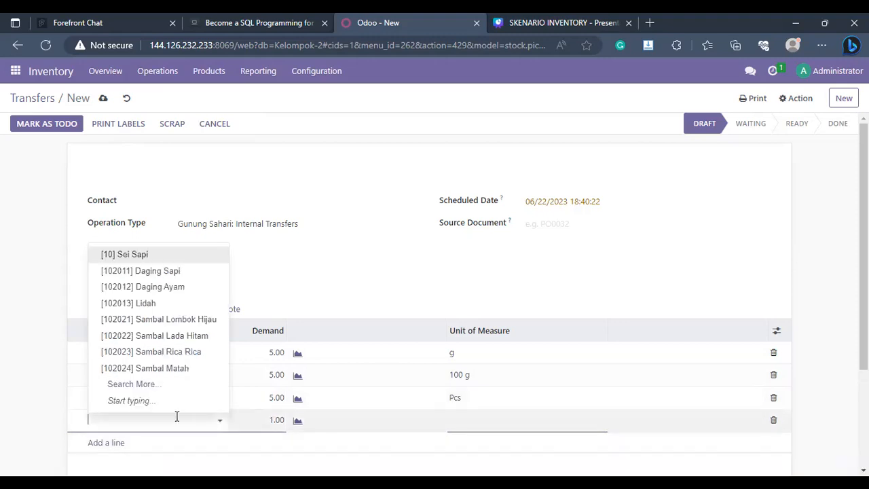
{"action": "type", "text": "kayu bakar"}
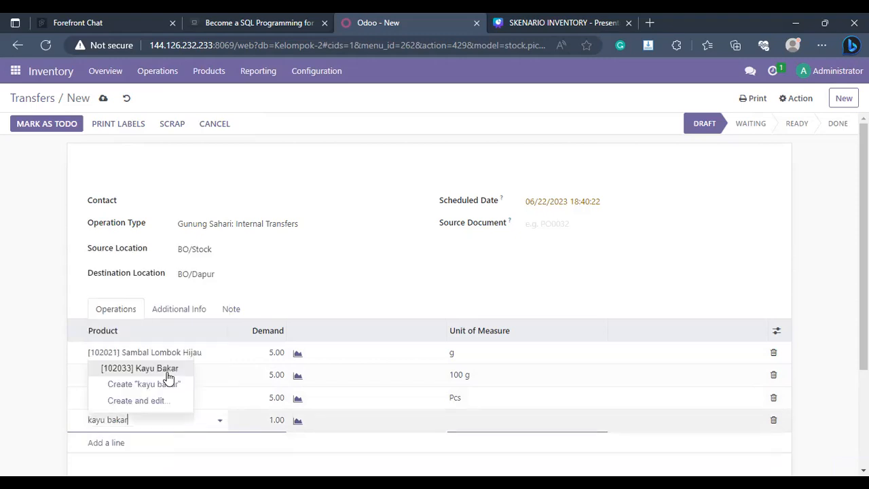
{"action": "left_click", "coordinate": [170, 371]}
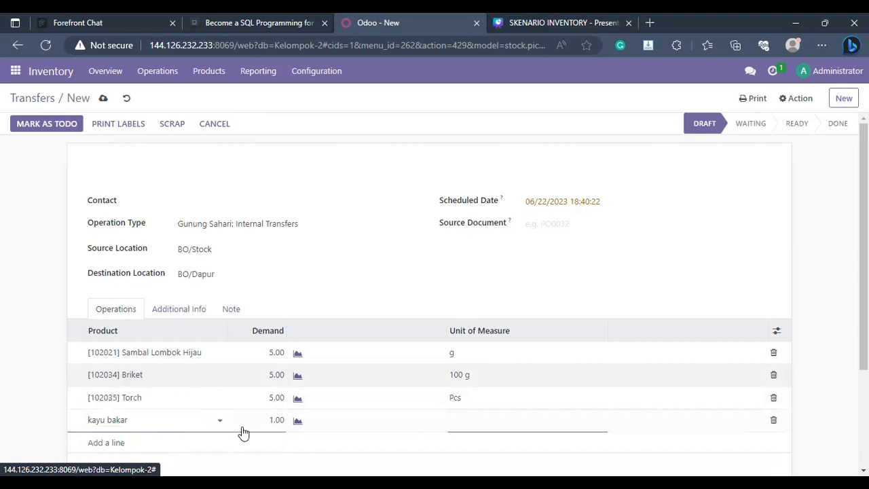
{"action": "left_click", "coordinate": [261, 421]}
{"action": "type", "text": "5"}
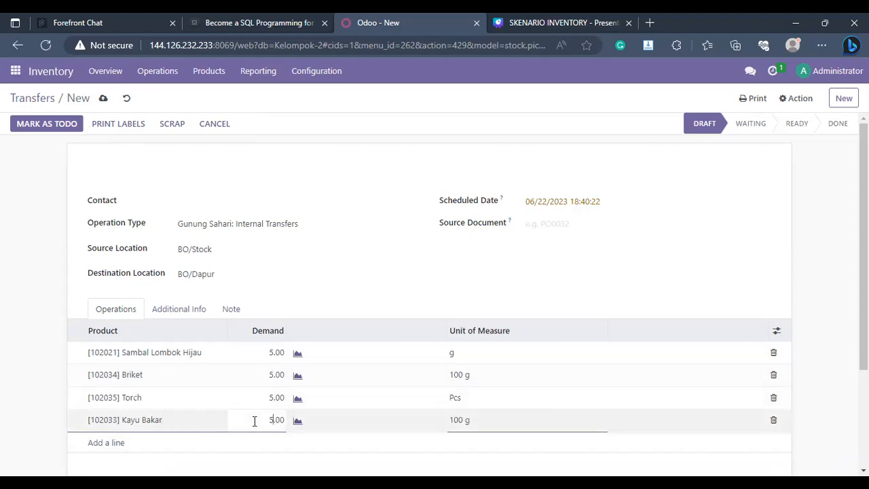
- Look through the full product list for a further item for the transfer, then close it and discard the empty line
{"action": "left_click", "coordinate": [108, 442]}
{"action": "scroll", "coordinate": [353, 315], "scroll_direction": "down", "scroll_amount": 2}
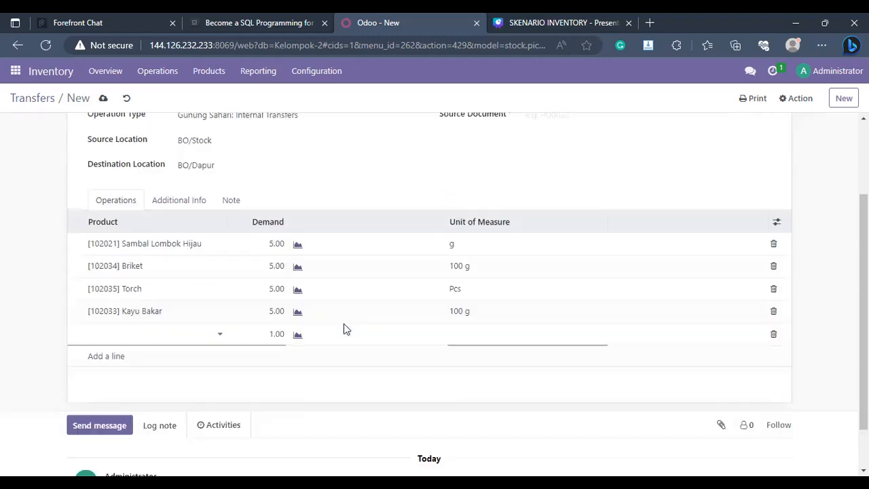
{"action": "left_click", "coordinate": [140, 333]}
{"action": "left_click", "coordinate": [150, 299]}
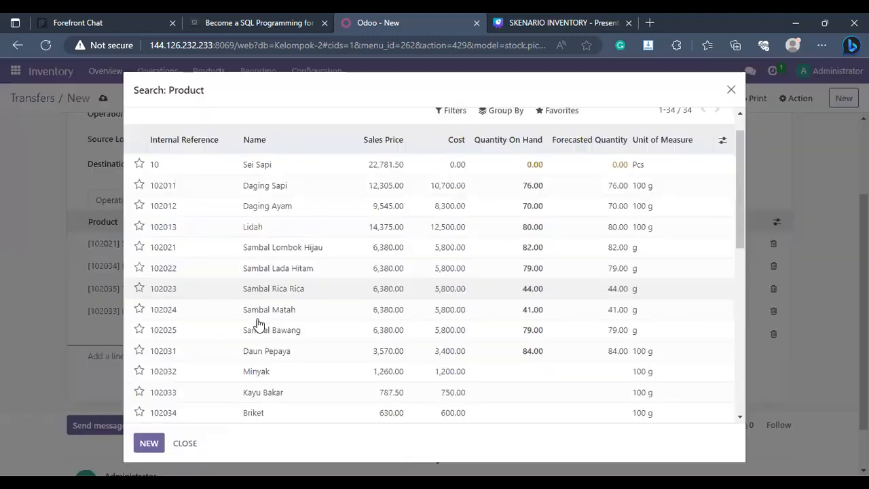
{"action": "scroll", "coordinate": [258, 324], "scroll_direction": "down", "scroll_amount": 2}
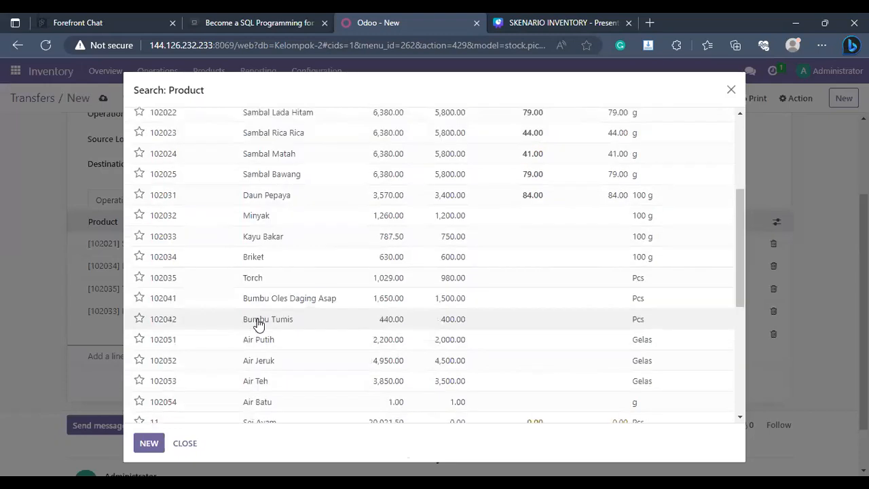
{"action": "scroll", "coordinate": [258, 324], "scroll_direction": "down", "scroll_amount": 1}
{"action": "scroll", "coordinate": [258, 324], "scroll_direction": "down", "scroll_amount": 3}
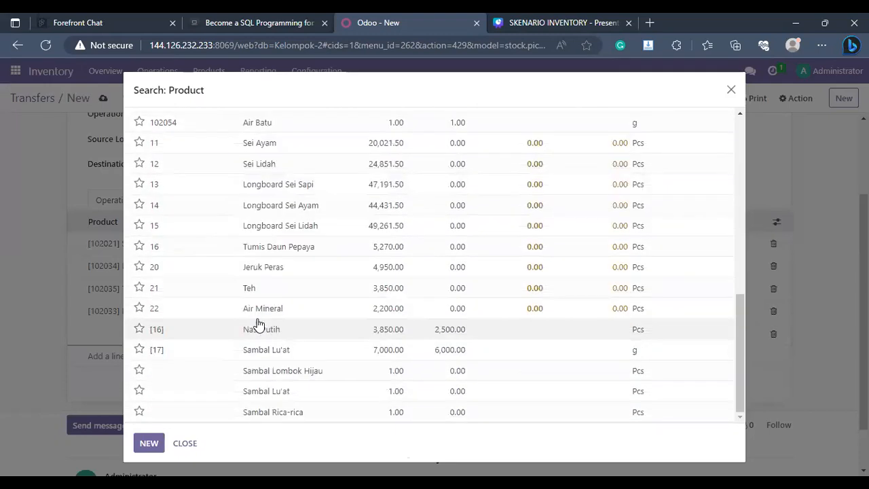
{"action": "scroll", "coordinate": [282, 358], "scroll_direction": "up", "scroll_amount": 8}
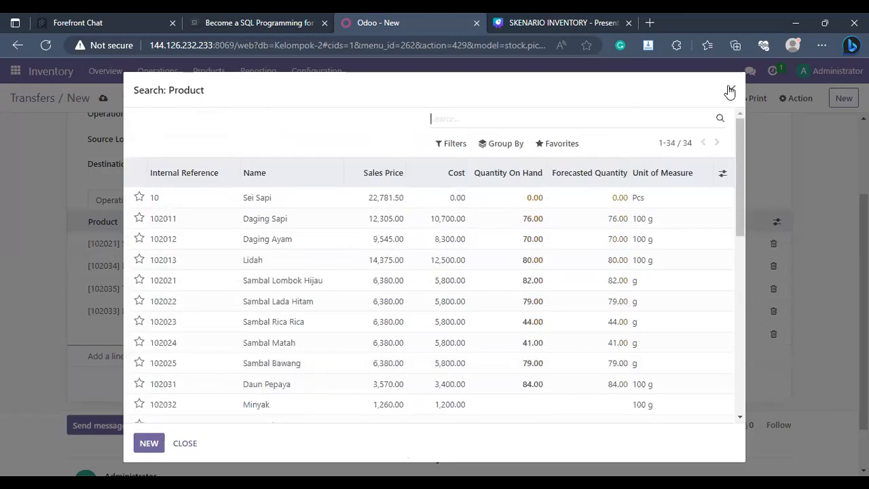
{"action": "left_click", "coordinate": [283, 305]}
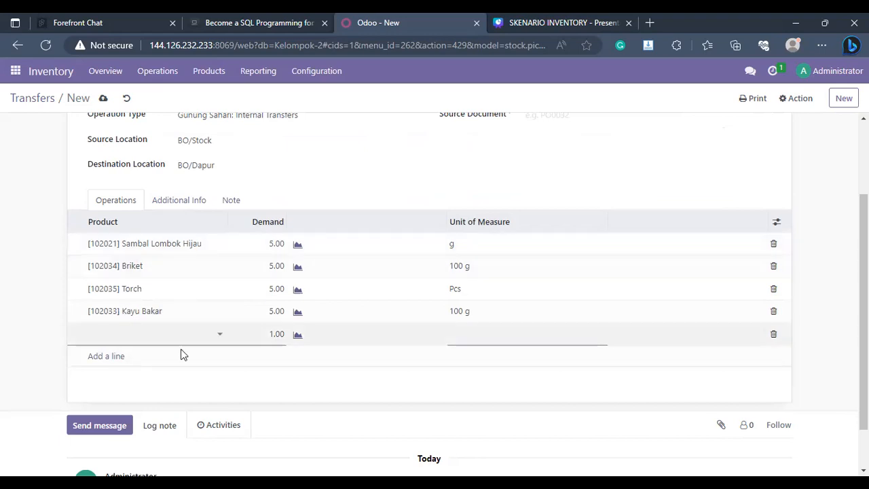
{"action": "left_click", "coordinate": [262, 266]}
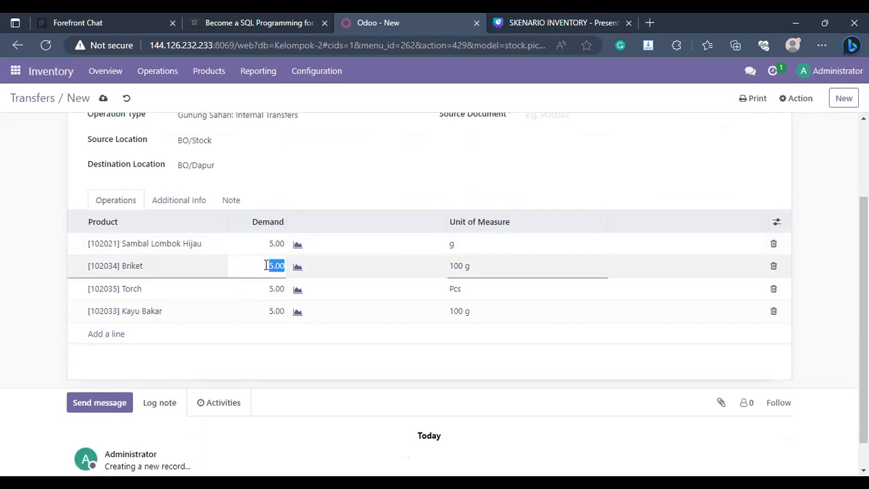
{"action": "left_click", "coordinate": [271, 265]}
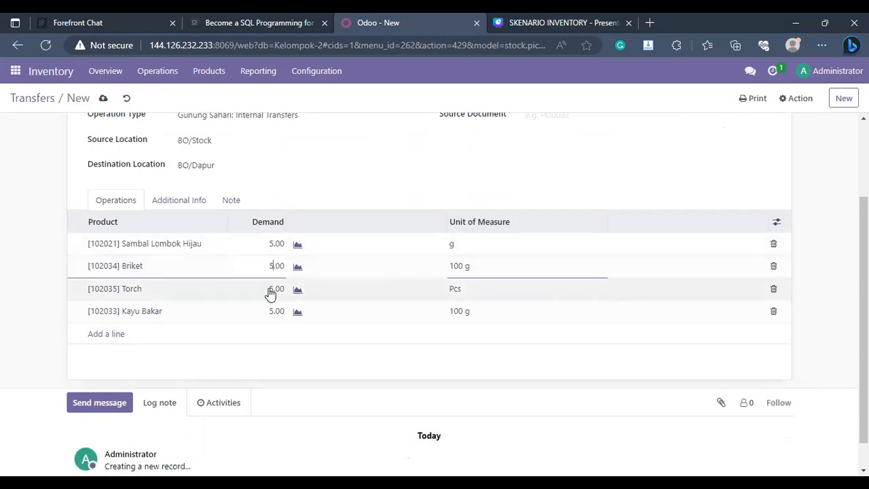
{"action": "left_click", "coordinate": [349, 345]}
- Save the four-product transfer and mark it as to do, then fill in its done quantities and validate it
{"action": "scroll", "coordinate": [349, 345], "scroll_direction": "up", "scroll_amount": 3}
{"action": "scroll", "coordinate": [129, 163], "scroll_direction": "up", "scroll_amount": 1}
{"action": "left_click", "coordinate": [103, 99]}
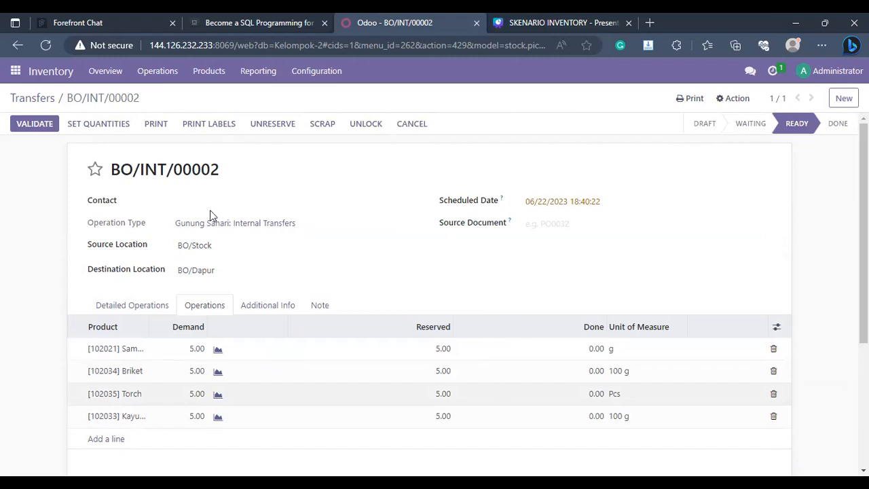
{"action": "left_click", "coordinate": [113, 127]}
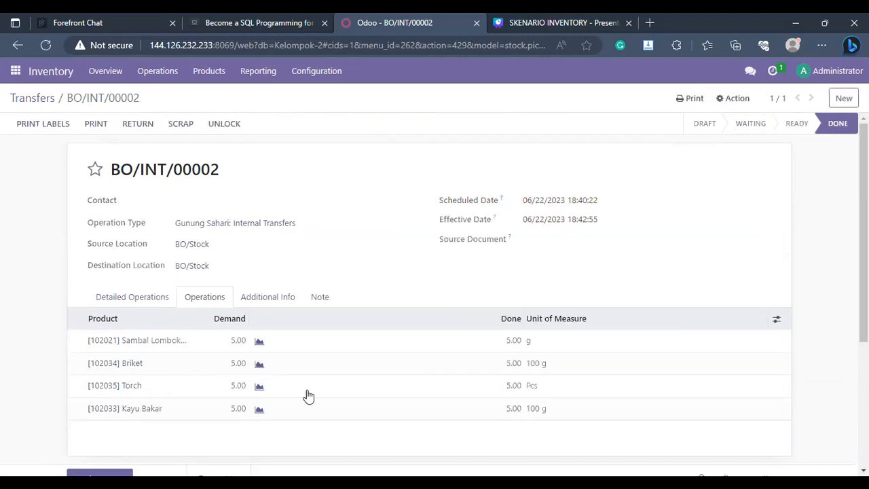
- Switch to the Manufacturing app to show its manufacturing orders
{"action": "left_click", "coordinate": [15, 76]}
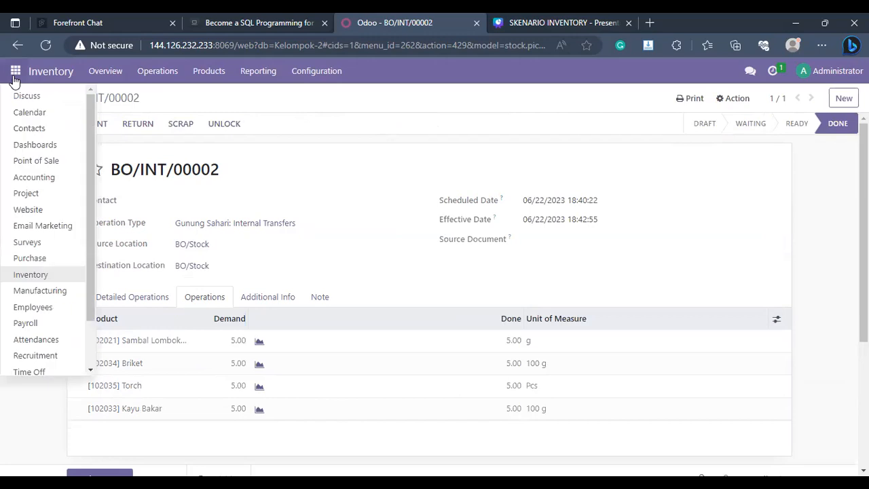
{"action": "left_click", "coordinate": [66, 292]}
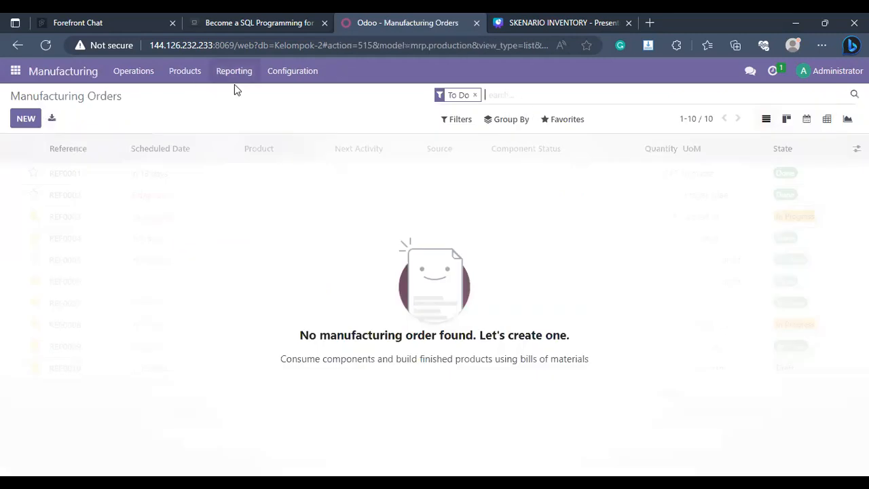
- Open the bill of materials for [10] Sei Sapi and review its component list
{"action": "left_click", "coordinate": [193, 74]}
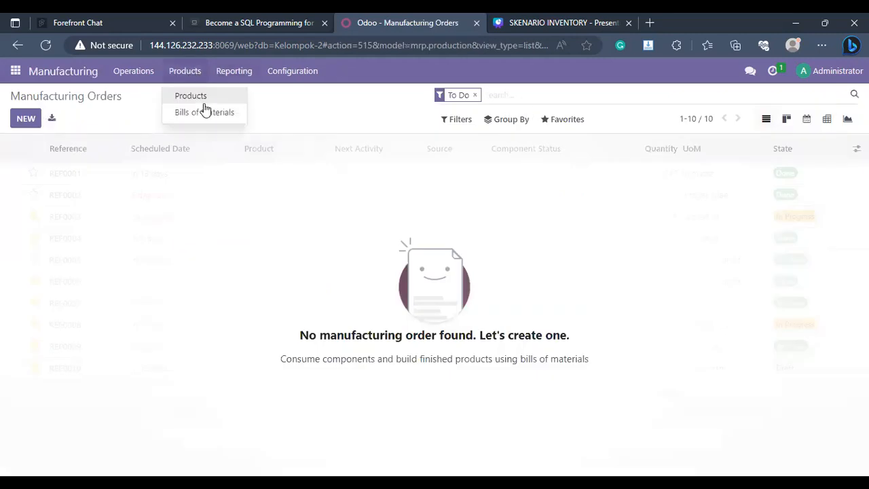
{"action": "left_click", "coordinate": [207, 113]}
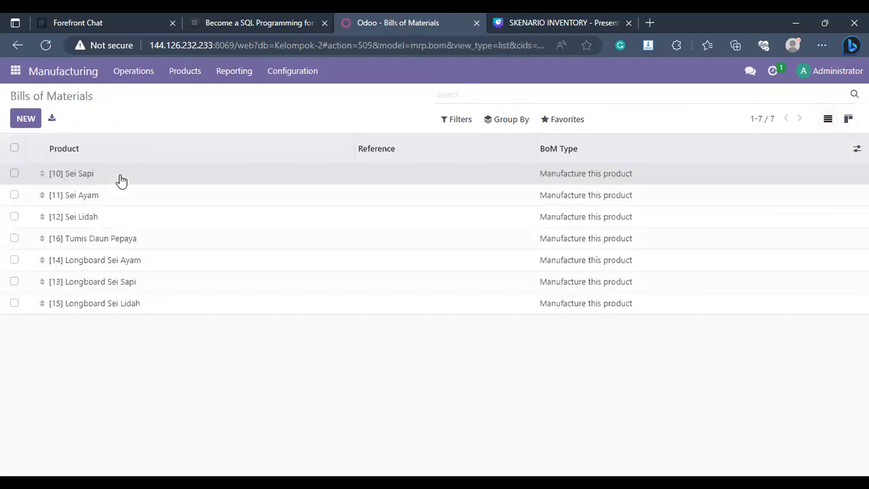
{"action": "left_click", "coordinate": [121, 180]}
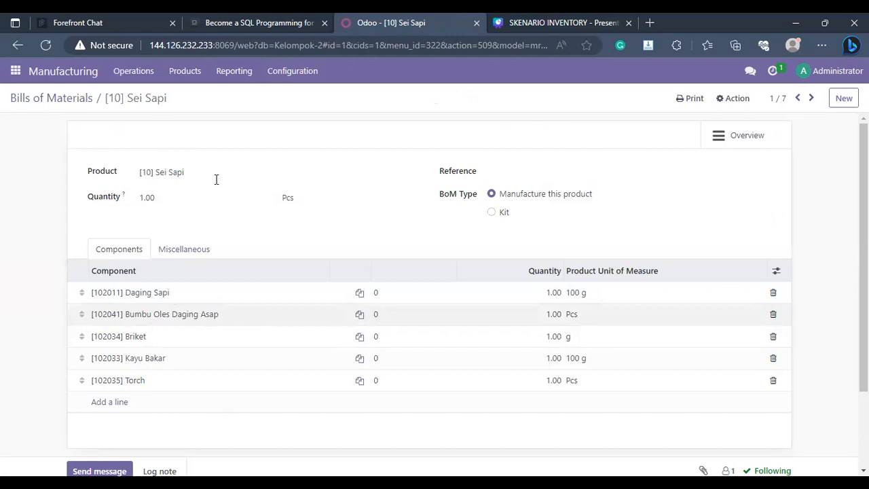
{"action": "left_click", "coordinate": [329, 193]}
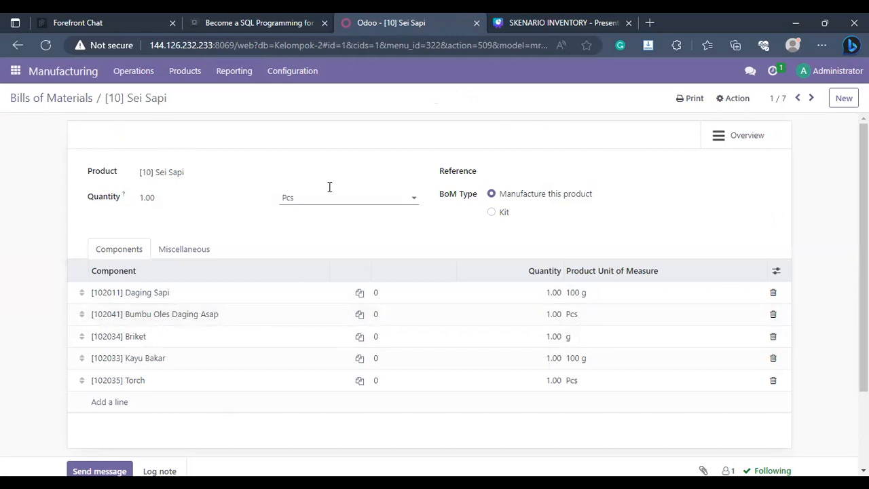
{"action": "left_click", "coordinate": [811, 100]}
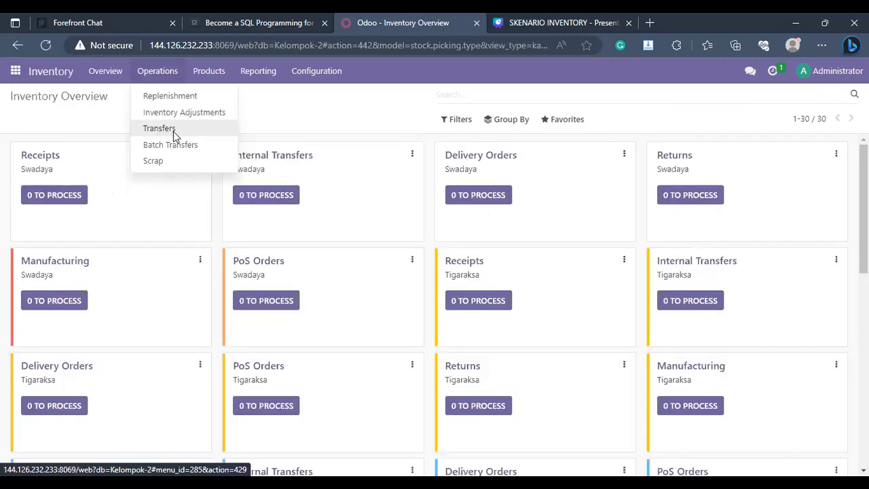
- Create a new inventory transfer with operation type Gunung Sahari: Internal Transfers, going from BO/Stock to BO/Dapur
{"action": "left_click", "coordinate": [173, 131]}
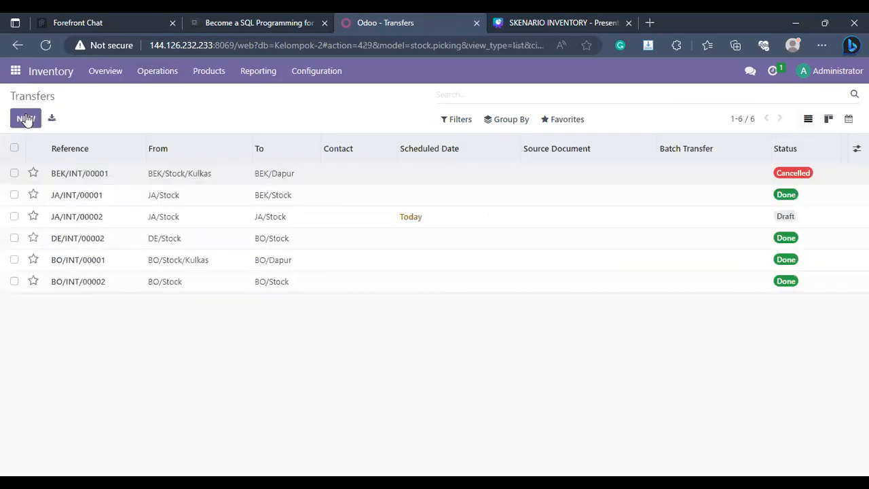
{"action": "left_click", "coordinate": [26, 119]}
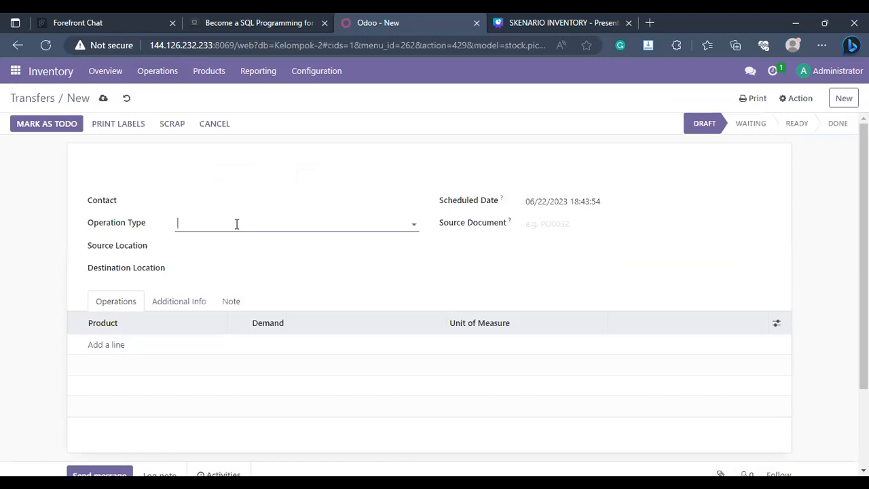
{"action": "left_click", "coordinate": [236, 224]}
{"action": "type", "text": "gunugn"}
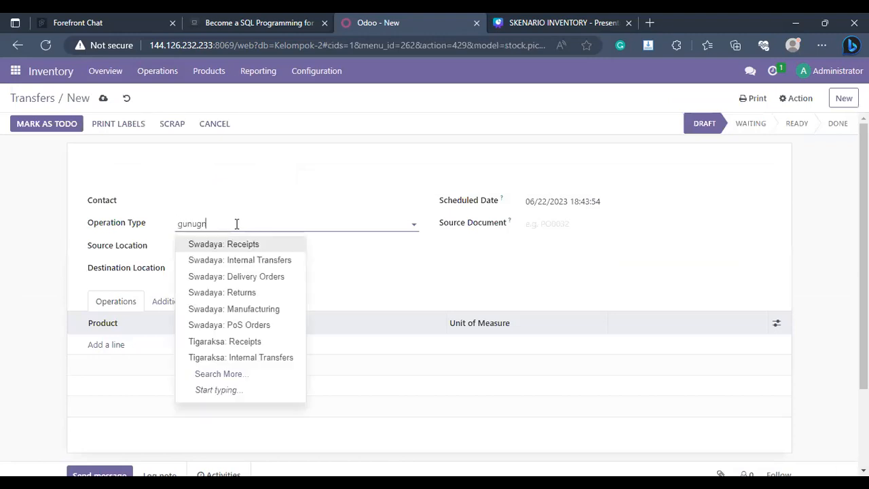
{"action": "key", "text": "BackSpace"}
{"action": "key", "text": "BackSpace"}
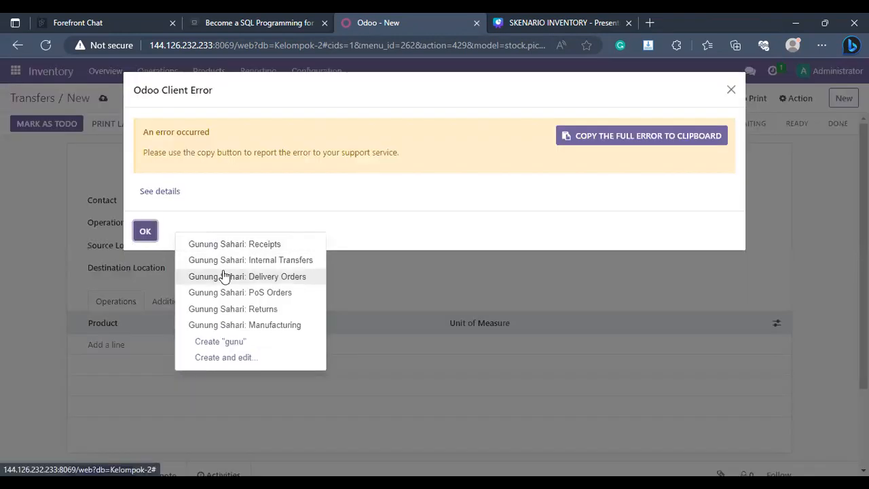
{"action": "left_click", "coordinate": [233, 263]}
{"action": "left_click", "coordinate": [731, 90]}
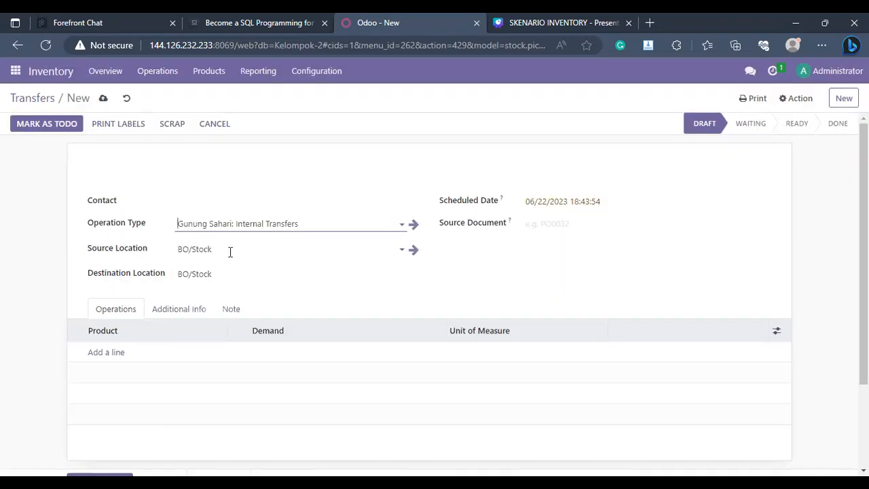
{"action": "left_click_drag", "start_coordinate": [231, 273], "coordinate": [193, 275]}
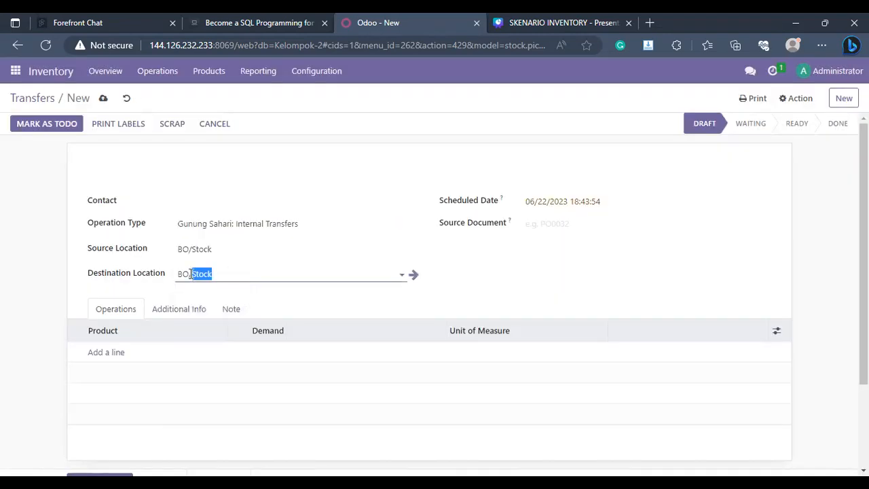
{"action": "type", "text": "Dapur"}
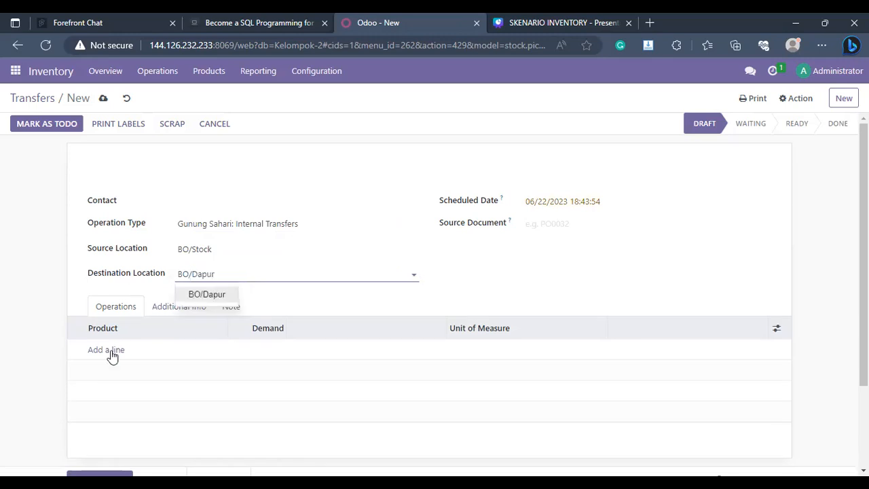
- Add an operation line for [102041] Bumbu Oles Daging Asap with a demand of 5
{"action": "left_click", "coordinate": [112, 353]}
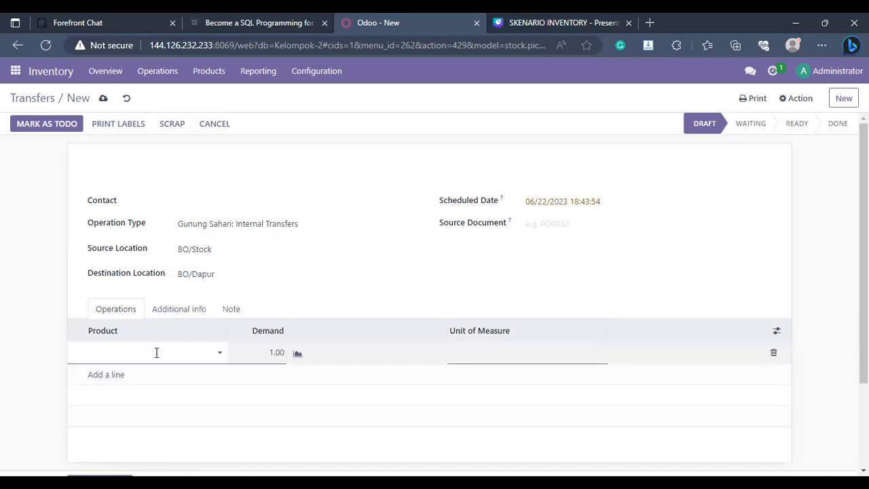
{"action": "left_click", "coordinate": [158, 352]}
{"action": "type", "text": "b"}
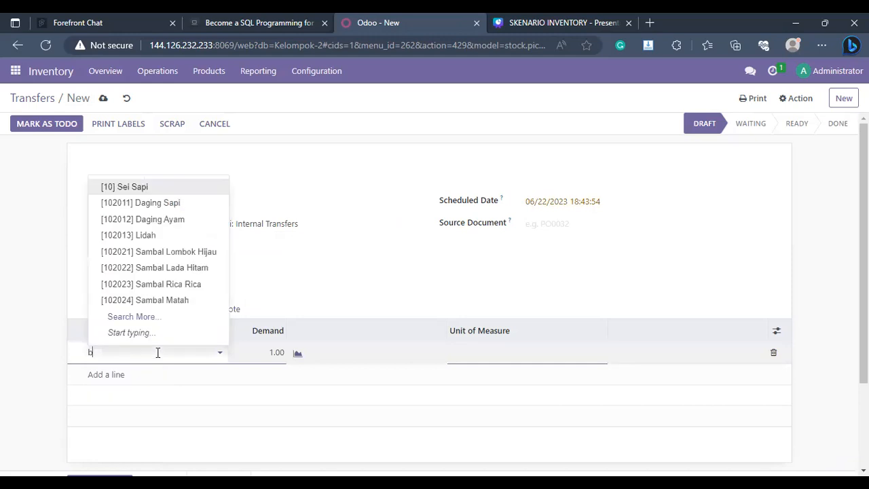
{"action": "type", "text": "umbu"}
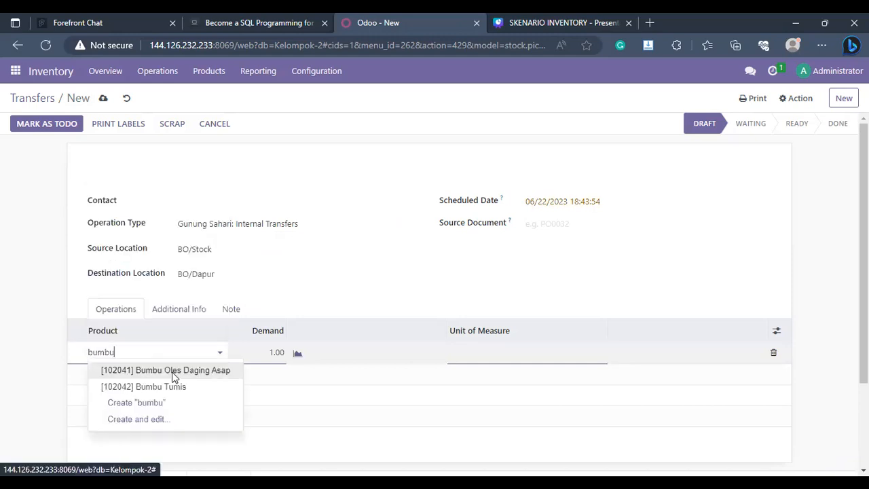
{"action": "key", "text": "Tab"}
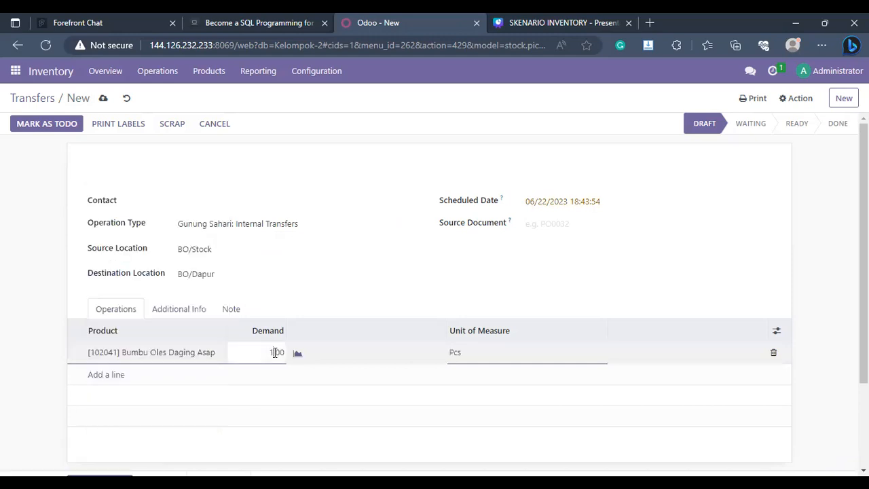
{"action": "key", "text": "shift+Left"}
{"action": "type", "text": "5"}
- Save the transfer and mark it as to do, then fill in its done quantities and validate it
{"action": "left_click", "coordinate": [102, 100]}
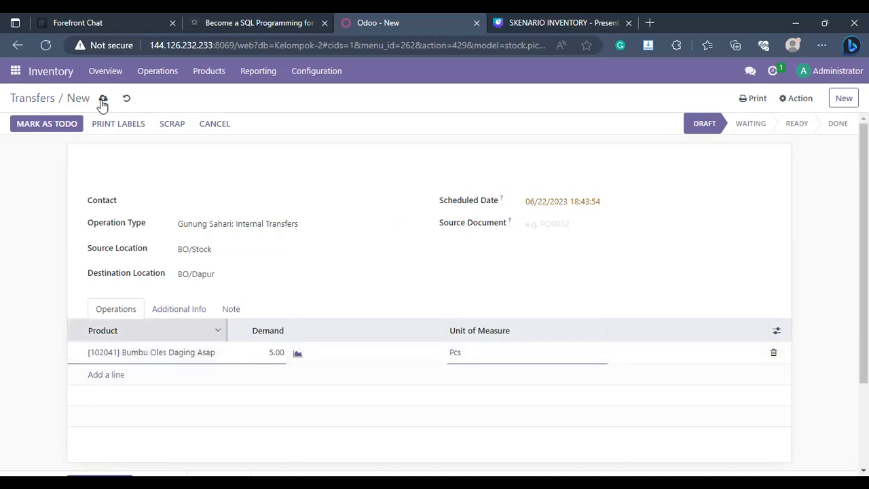
{"action": "left_click", "coordinate": [47, 124]}
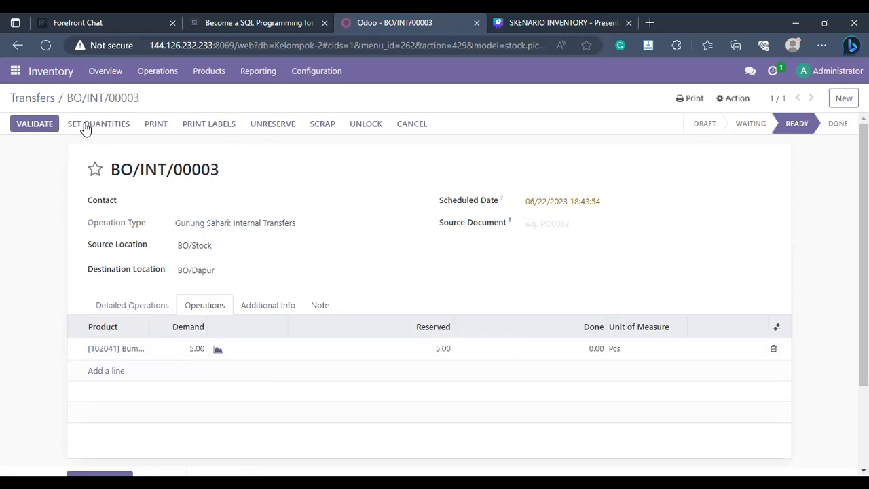
{"action": "left_click", "coordinate": [38, 125]}
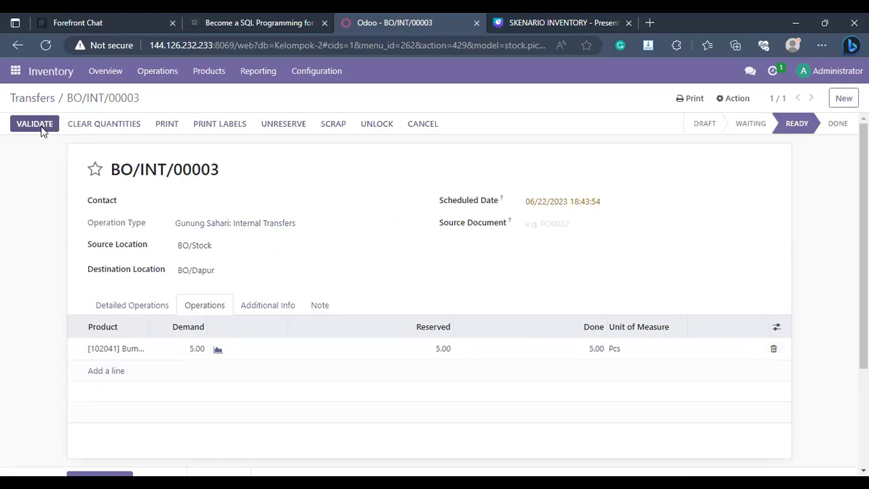
{"action": "left_click", "coordinate": [41, 127]}
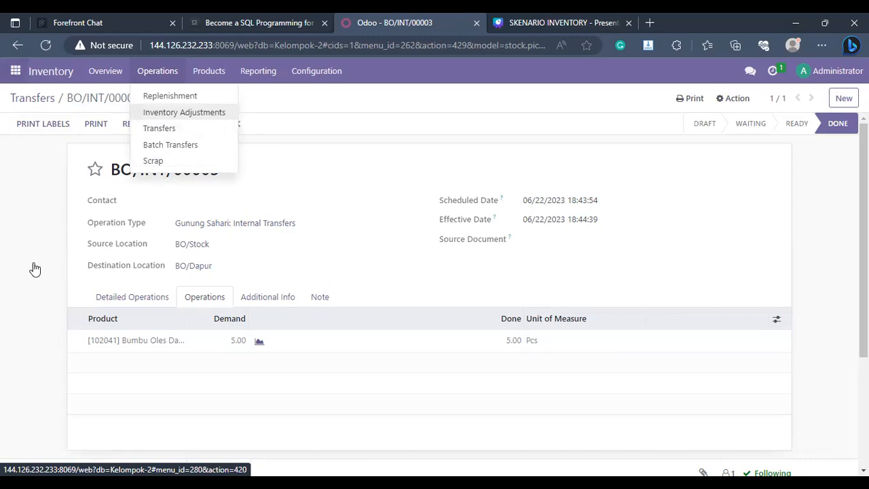
- Switch to the Manufacturing app and start a new manufacturing order using the [10] Sei Sapi bill of material
{"action": "scroll", "coordinate": [51, 251], "scroll_direction": "down", "scroll_amount": 1}
{"action": "left_click", "coordinate": [60, 248]}
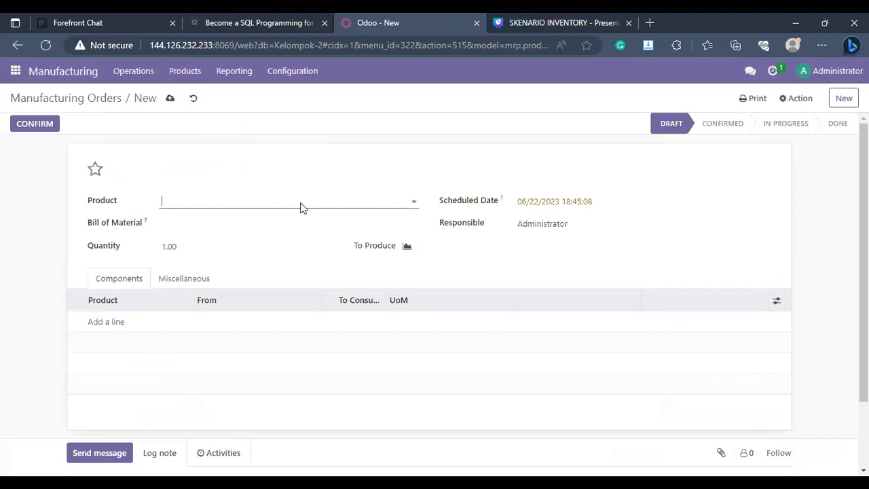
{"action": "left_click", "coordinate": [194, 224]}
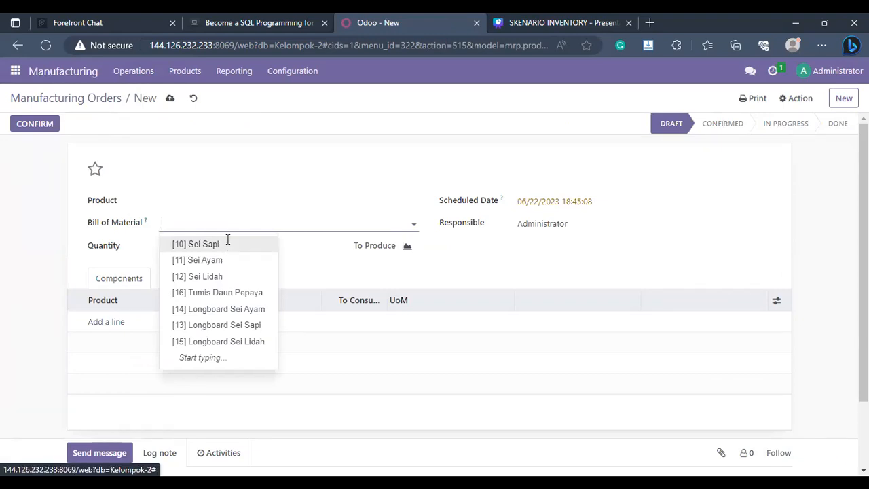
{"action": "left_click", "coordinate": [227, 244]}
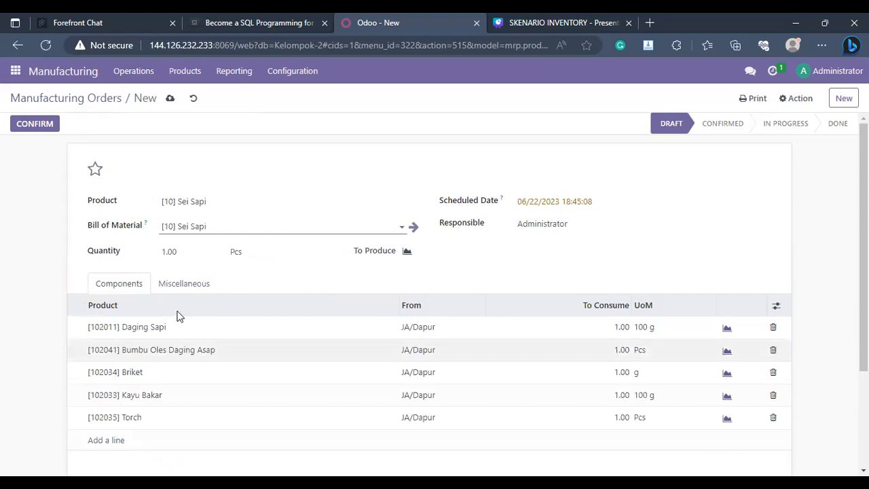
- Set the order's quantity to 5 Pcs and check its components and miscellaneous details
{"action": "left_click", "coordinate": [166, 253]}
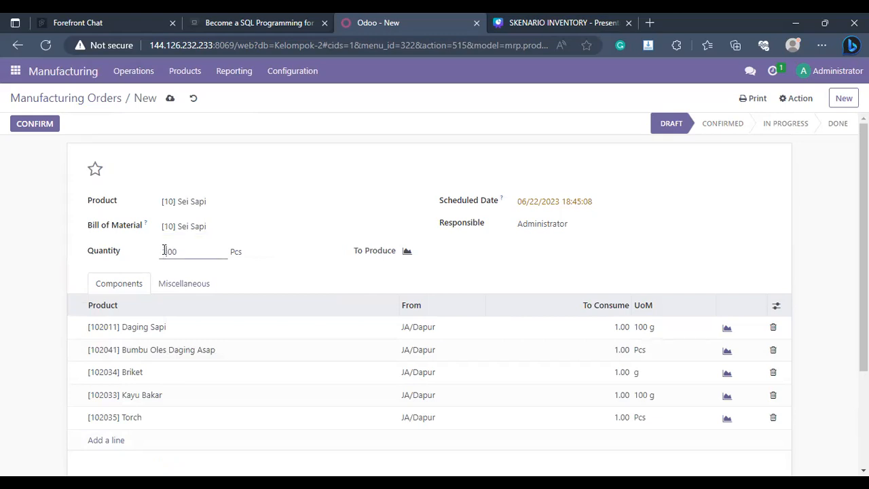
{"action": "key", "text": "shift+Left"}
{"action": "type", "text": "5"}
{"action": "left_click", "coordinate": [339, 279]}
{"action": "scroll", "coordinate": [488, 248], "scroll_direction": "down", "scroll_amount": 1}
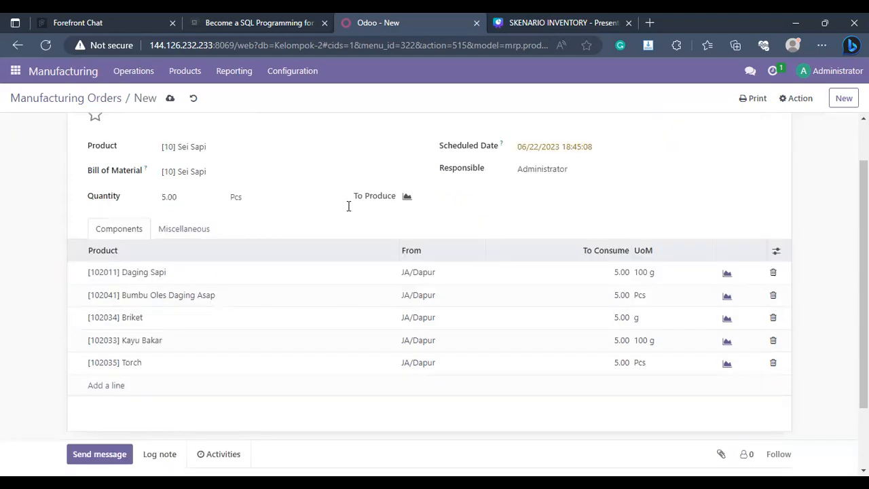
{"action": "scroll", "coordinate": [271, 244], "scroll_direction": "up", "scroll_amount": 1}
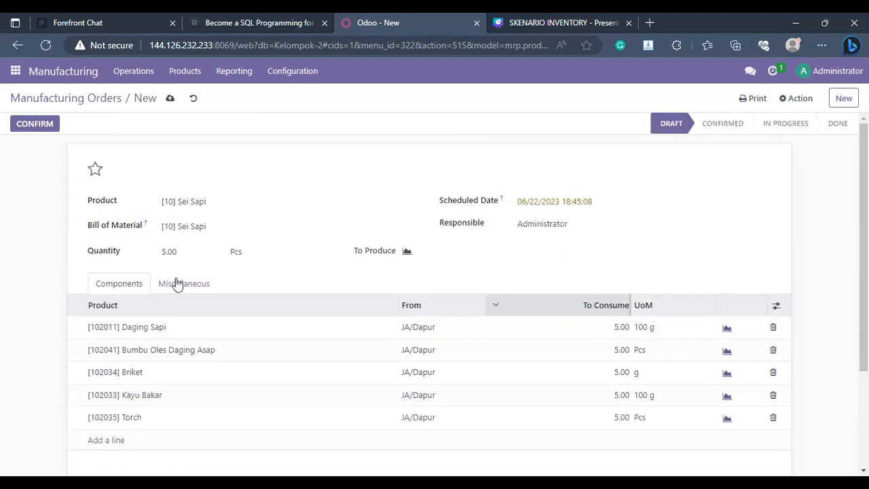
{"action": "left_click", "coordinate": [133, 288]}
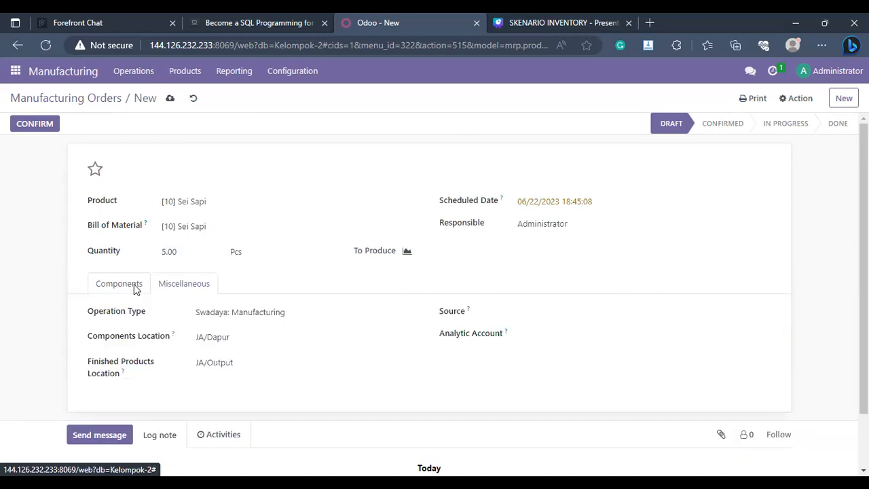
{"action": "left_click", "coordinate": [112, 293]}
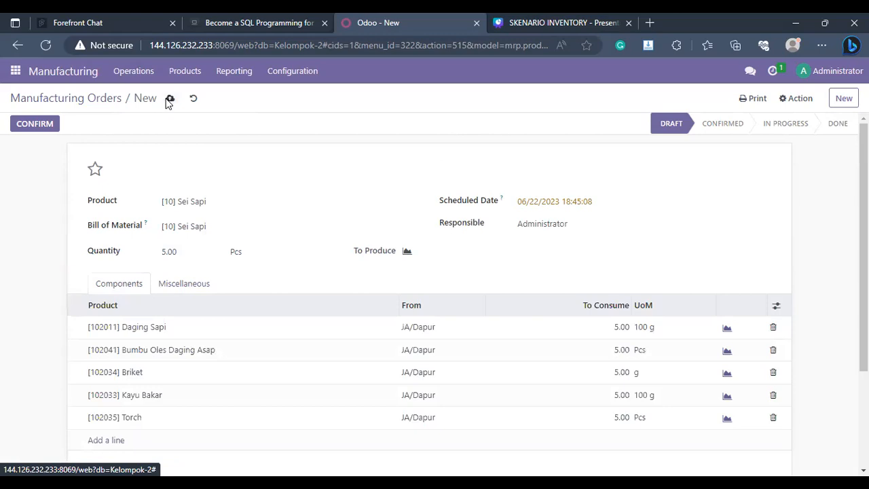
- Save and confirm the Sei Sapi manufacturing order, then mark it as done by applying immediate production
{"action": "left_click", "coordinate": [169, 99]}
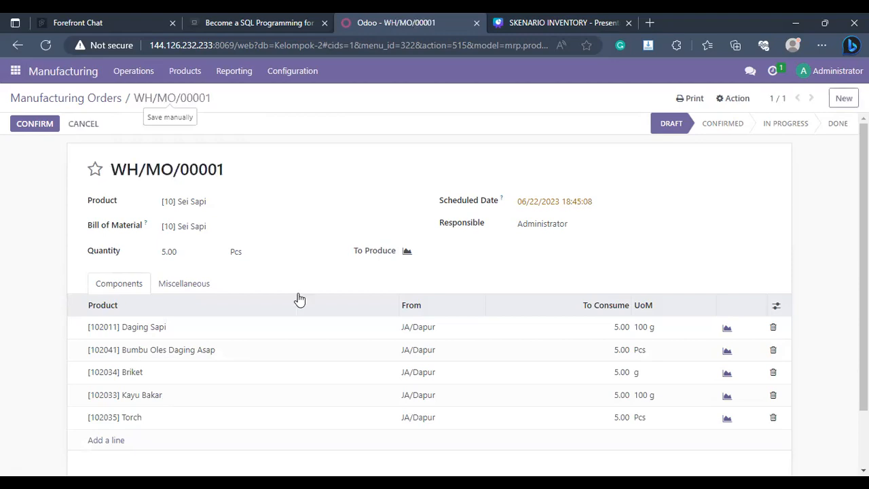
{"action": "left_click", "coordinate": [32, 124]}
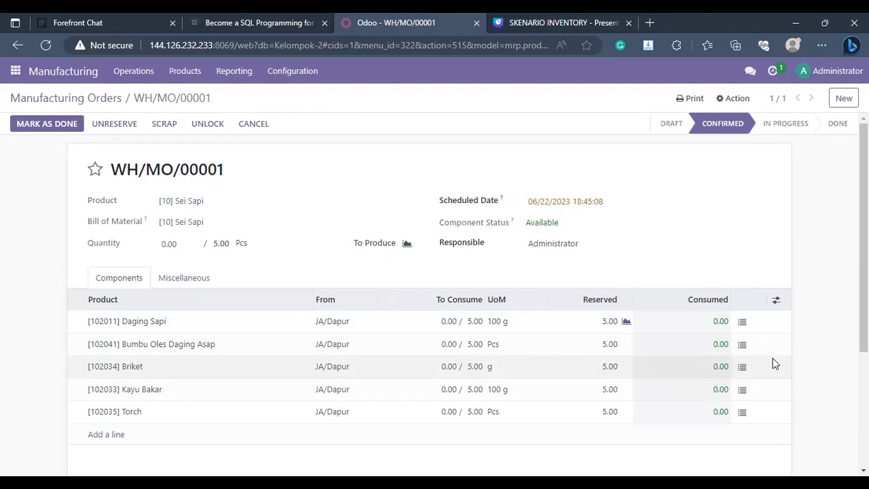
{"action": "left_click", "coordinate": [679, 300]}
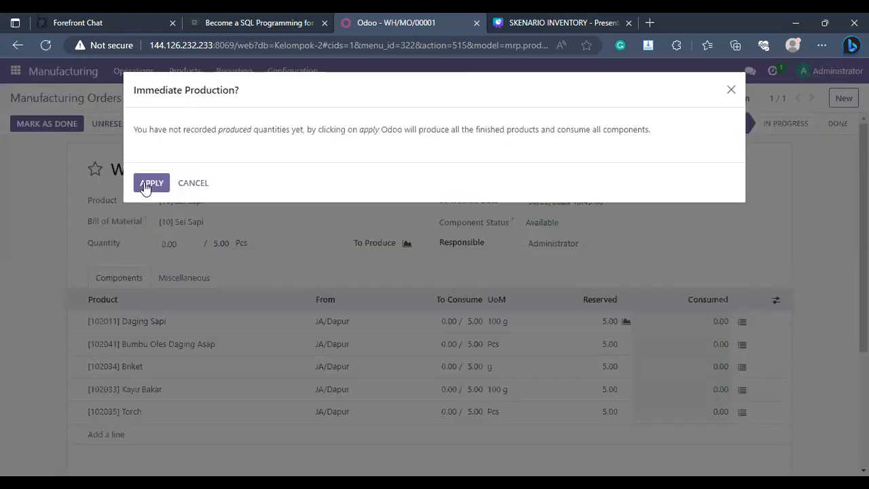
{"action": "left_click", "coordinate": [145, 185]}
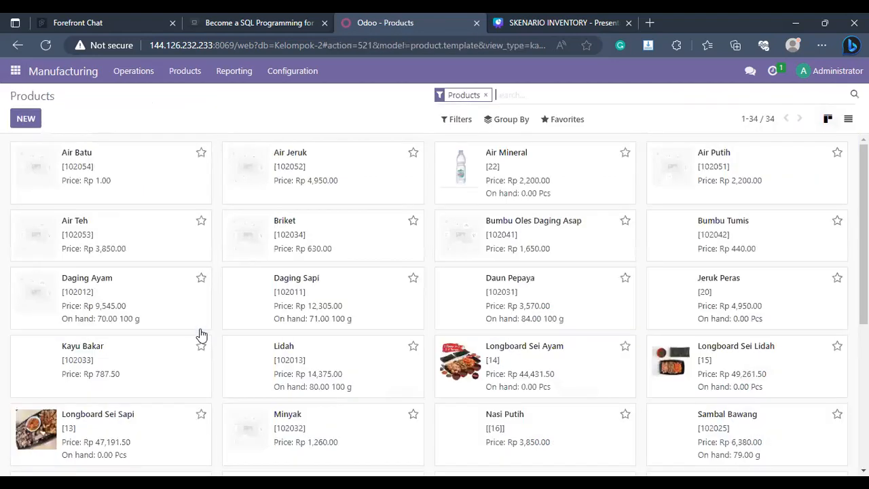
- Look through the Manufacturing product list to check the on-hand quantities of Sei Sapi and the other products
{"action": "scroll", "coordinate": [536, 397], "scroll_direction": "down", "scroll_amount": 4}
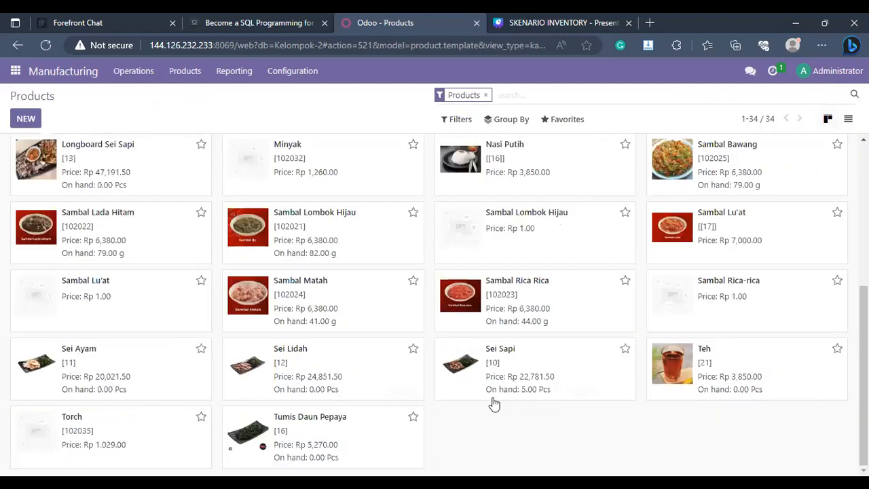
{"action": "scroll", "coordinate": [445, 150], "scroll_direction": "up", "scroll_amount": 4}
{"action": "scroll", "coordinate": [464, 293], "scroll_direction": "down", "scroll_amount": 4}
{"action": "scroll", "coordinate": [525, 395], "scroll_direction": "up", "scroll_amount": 4}
{"action": "scroll", "coordinate": [557, 374], "scroll_direction": "down", "scroll_amount": 4}
{"action": "scroll", "coordinate": [310, 155], "scroll_direction": "up", "scroll_amount": 5}
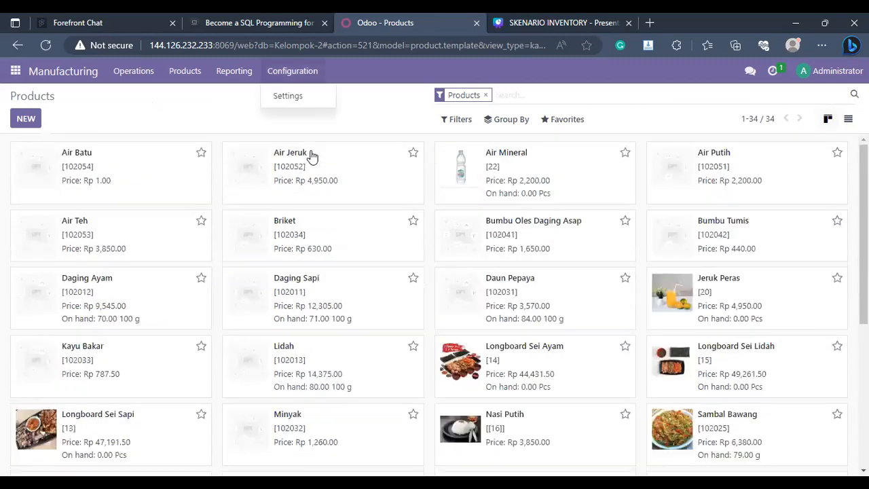
{"action": "left_click", "coordinate": [185, 72]}
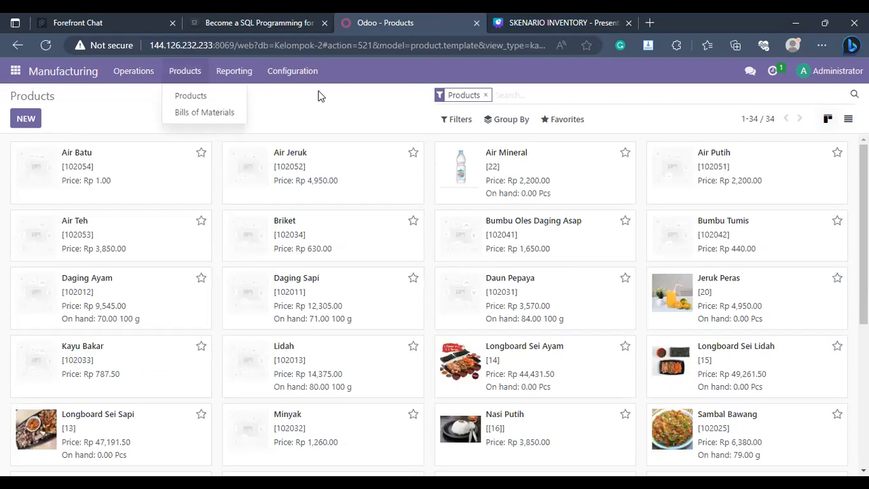
{"action": "left_click", "coordinate": [132, 71]}
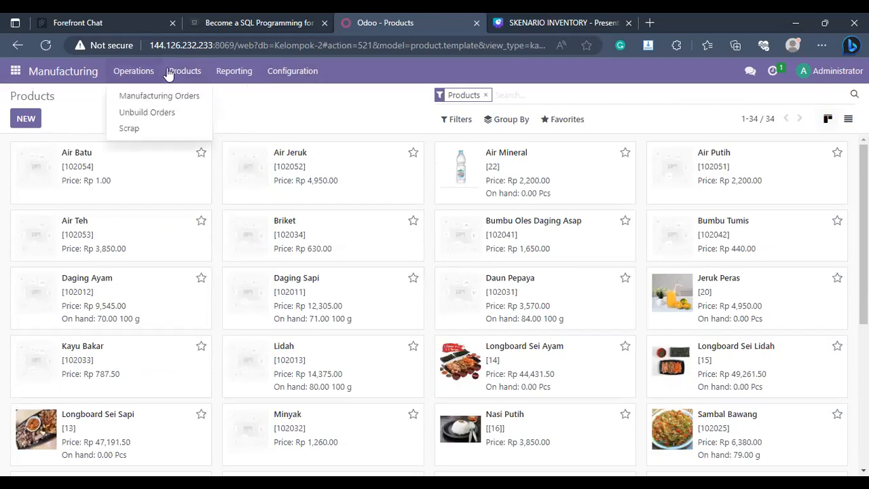
{"action": "left_click", "coordinate": [270, 77]}
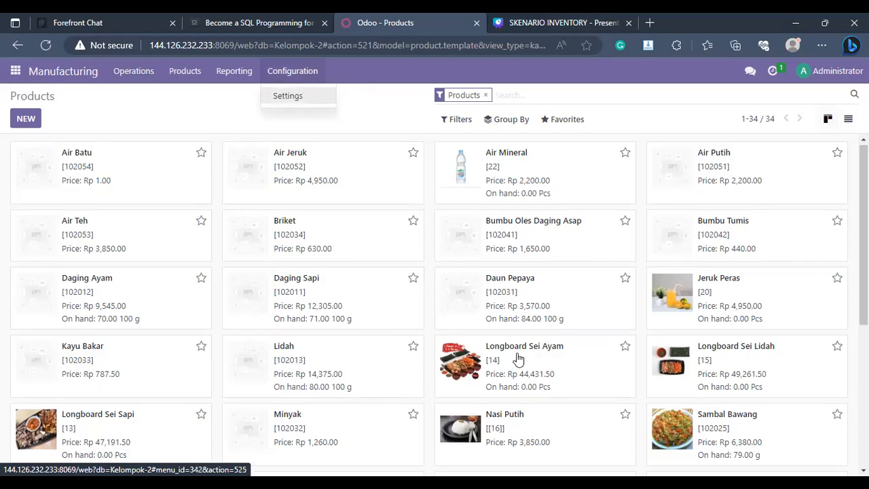
{"action": "scroll", "coordinate": [518, 359], "scroll_direction": "down", "scroll_amount": 5}
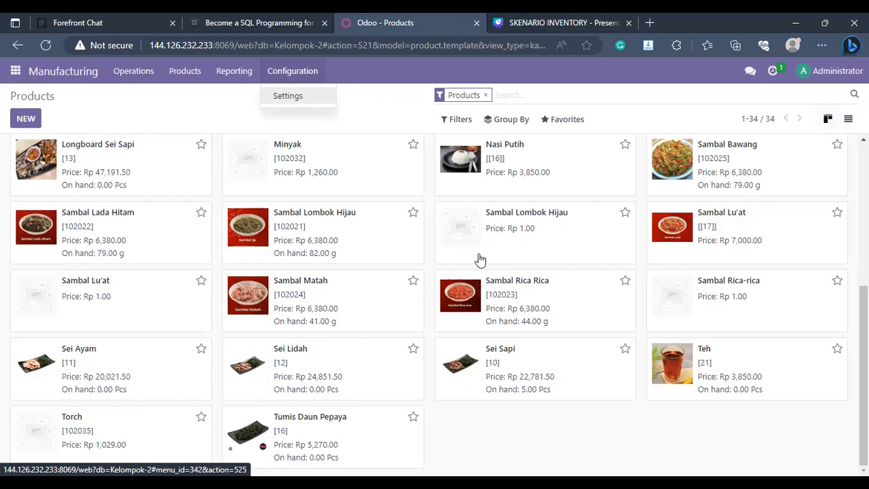
{"action": "scroll", "coordinate": [479, 258], "scroll_direction": "up", "scroll_amount": 5}
{"action": "scroll", "coordinate": [480, 260], "scroll_direction": "down", "scroll_amount": 5}
{"action": "scroll", "coordinate": [511, 309], "scroll_direction": "up", "scroll_amount": 4}
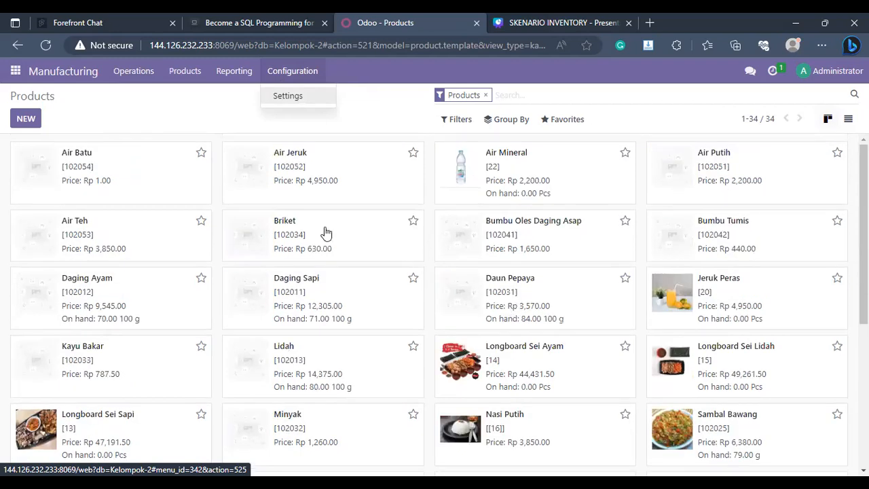
- Switch to the Inventory app and open the Replenishment list
{"action": "left_click", "coordinate": [15, 73]}
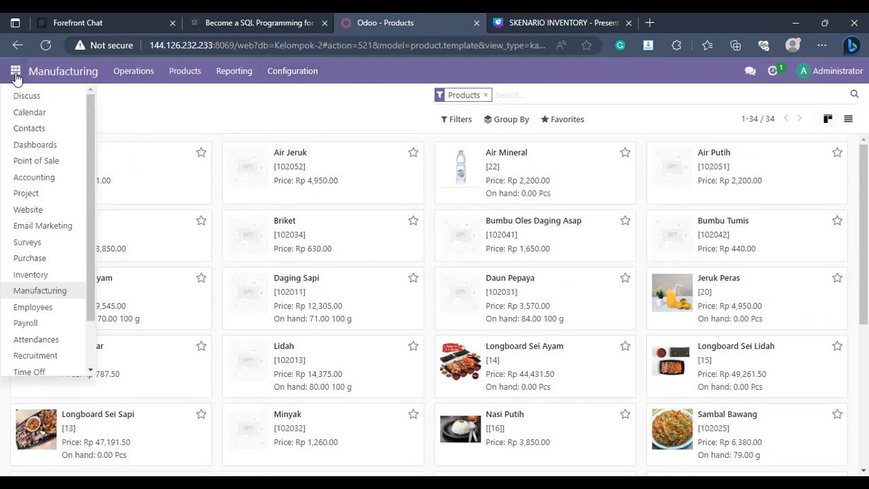
{"action": "left_click", "coordinate": [33, 275]}
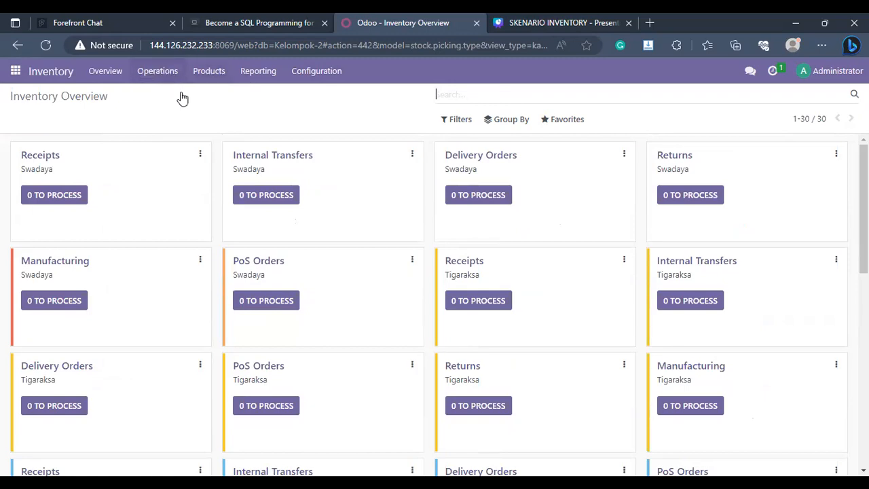
{"action": "left_click", "coordinate": [163, 72]}
{"action": "left_click", "coordinate": [207, 102]}
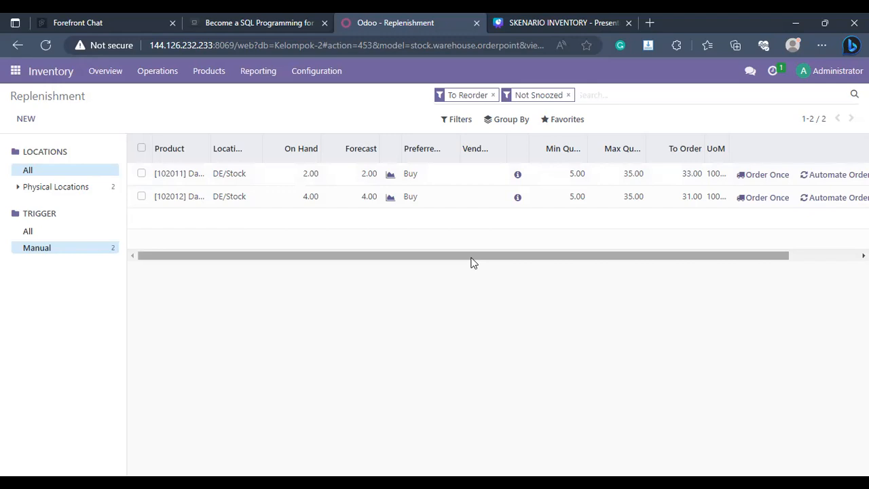
- Widen the Product column and examine the on-hand, minimum, maximum and to-order quantities of the replenishment lines
{"action": "scroll", "coordinate": [264, 170], "scroll_direction": "right", "scroll_amount": 2}
{"action": "scroll", "coordinate": [310, 174], "scroll_direction": "left", "scroll_amount": 2}
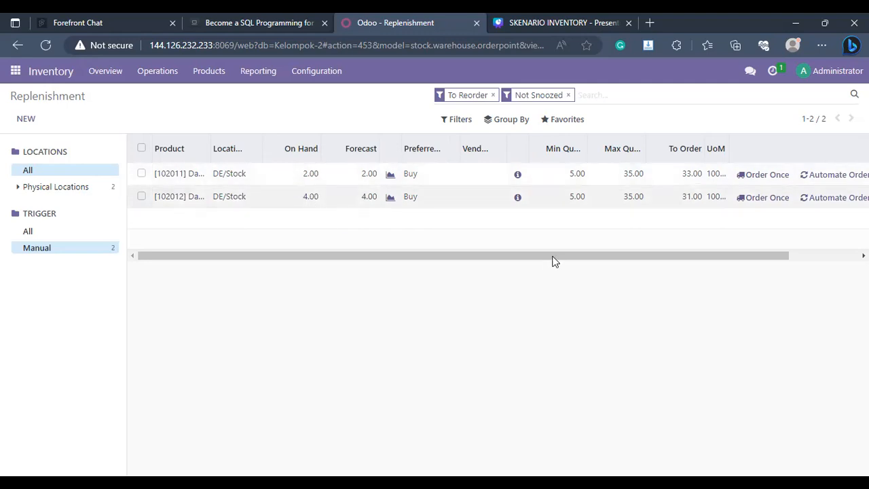
{"action": "scroll", "coordinate": [553, 260], "scroll_direction": "right", "scroll_amount": 2}
{"action": "scroll", "coordinate": [182, 160], "scroll_direction": "left", "scroll_amount": 2}
{"action": "left_click_drag", "start_coordinate": [232, 141], "coordinate": [240, 141]}
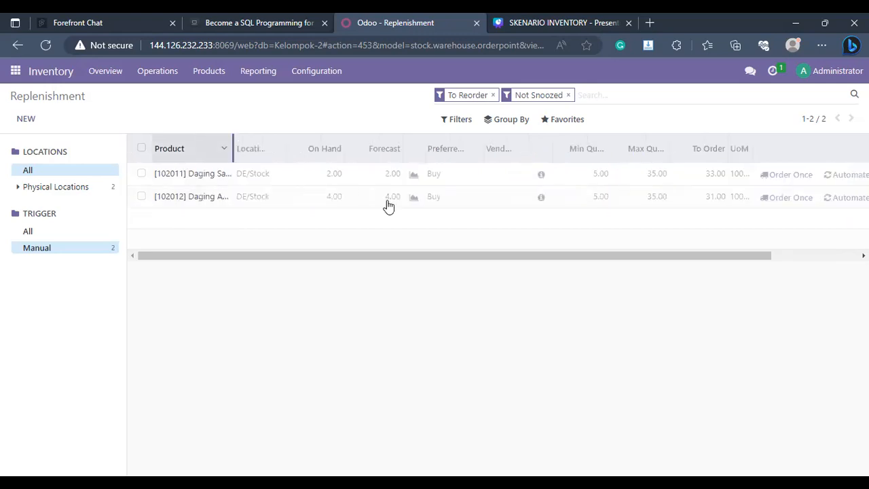
{"action": "scroll", "coordinate": [470, 253], "scroll_direction": "right", "scroll_amount": 2}
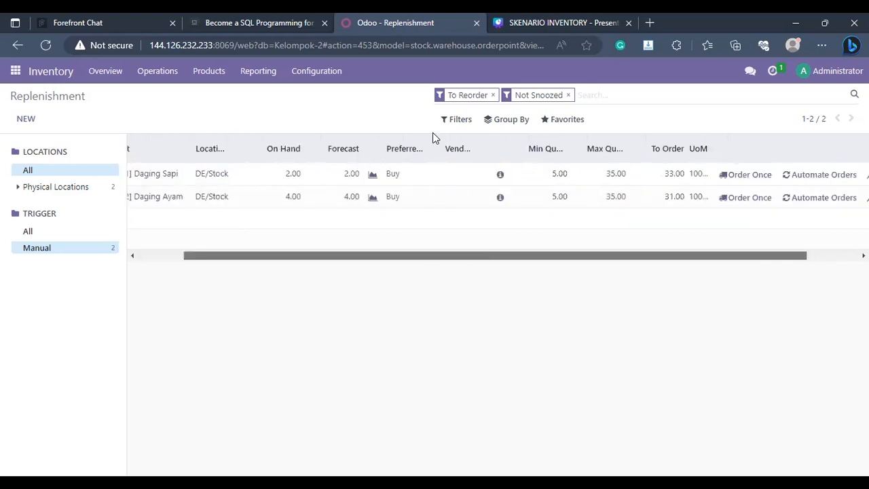
{"action": "left_click", "coordinate": [461, 155]}
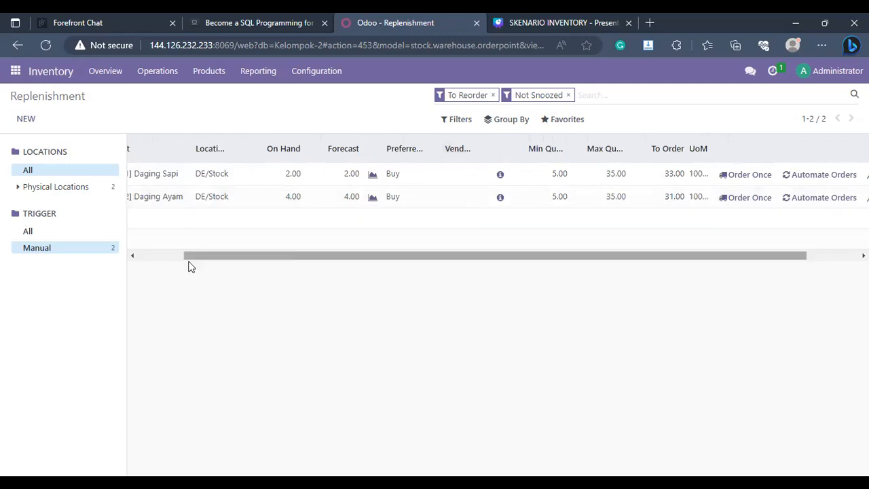
{"action": "scroll", "coordinate": [189, 205], "scroll_direction": "left", "scroll_amount": 2}
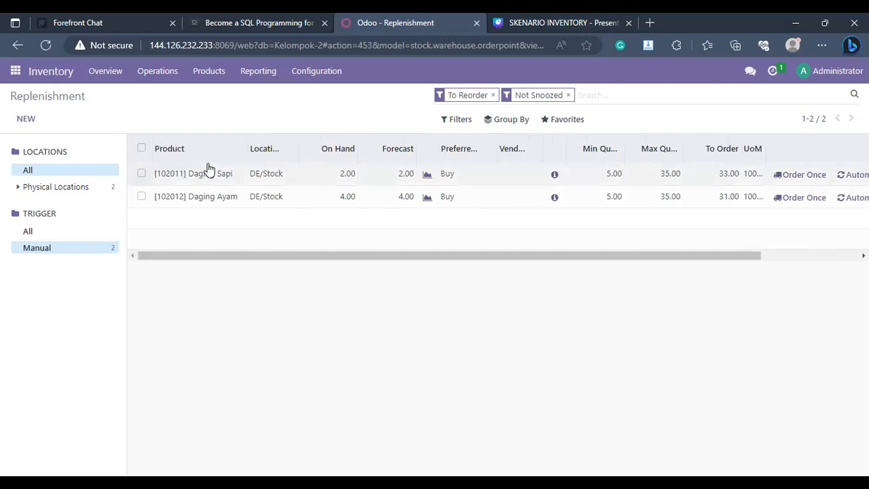
- Open the [102011] Daging Sapi product and check its purchase vendors, prices and delivery lead times
{"action": "left_click", "coordinate": [207, 72]}
{"action": "left_click", "coordinate": [229, 106]}
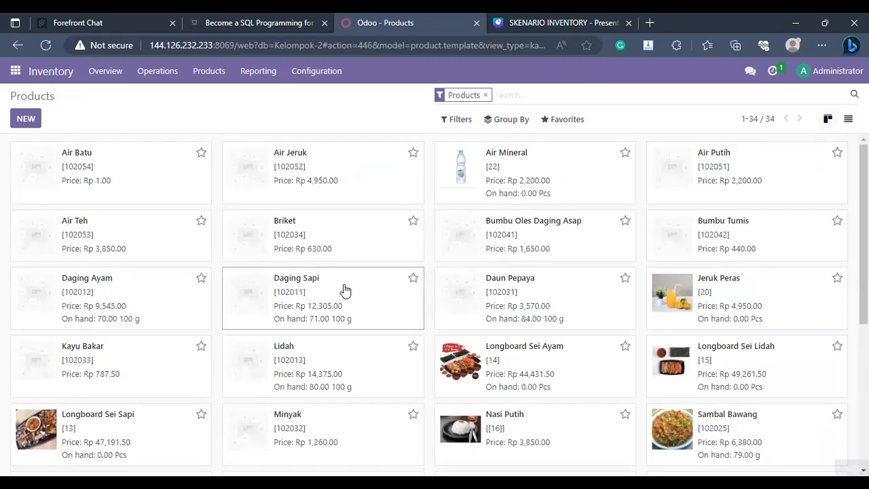
{"action": "left_click", "coordinate": [345, 290]}
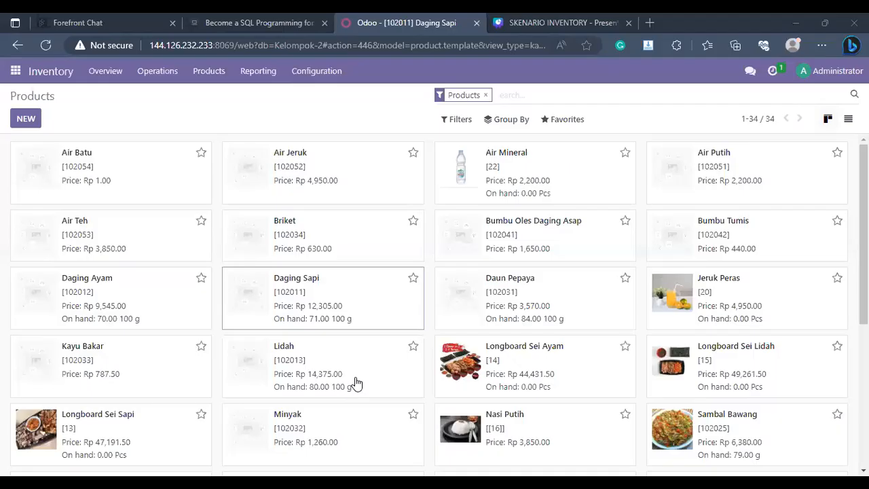
{"action": "left_click", "coordinate": [226, 299]}
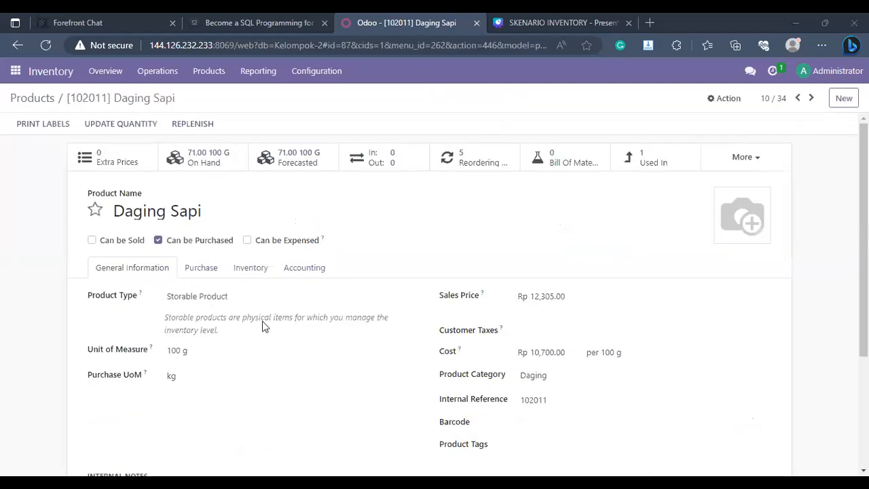
{"action": "left_click", "coordinate": [203, 268]}
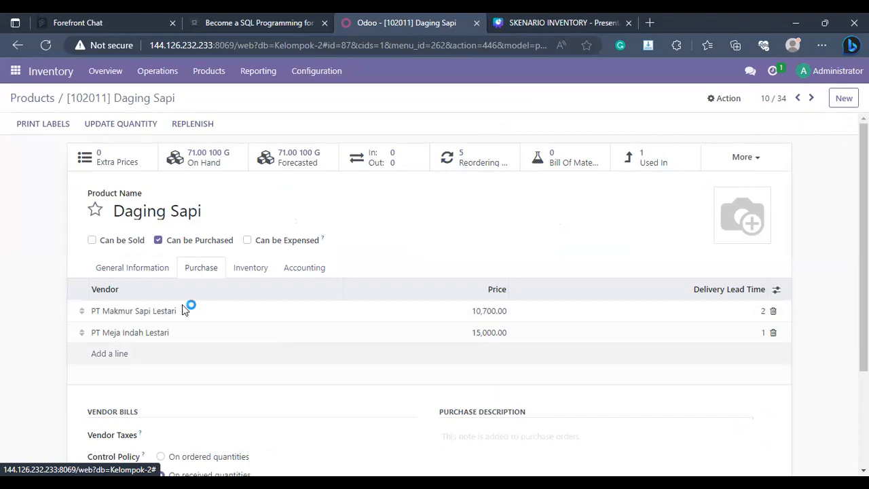
{"action": "left_click", "coordinate": [395, 198]}
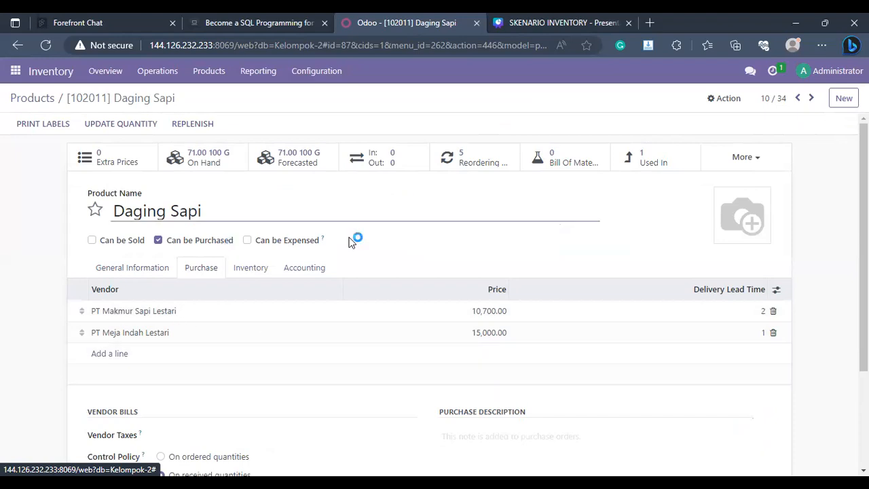
- Return to the Replenishment list and review each line's stock levels, reordering limits and ordering options
{"action": "left_click", "coordinate": [157, 72]}
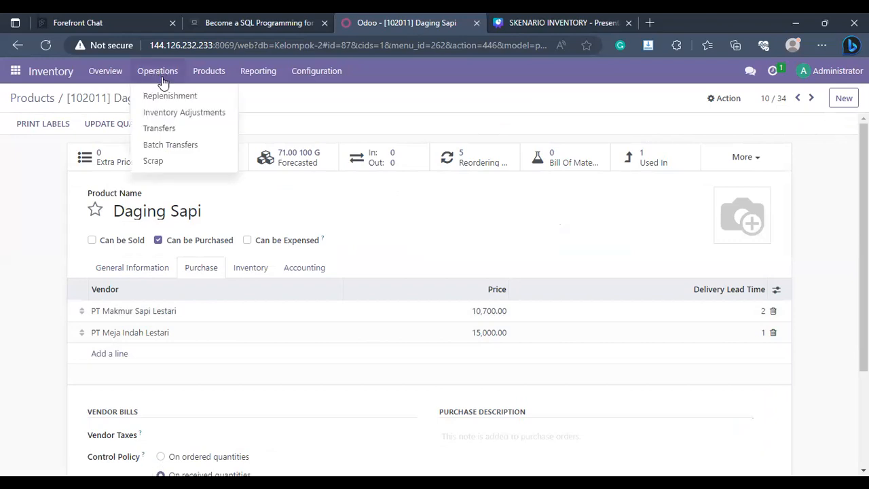
{"action": "left_click", "coordinate": [213, 100]}
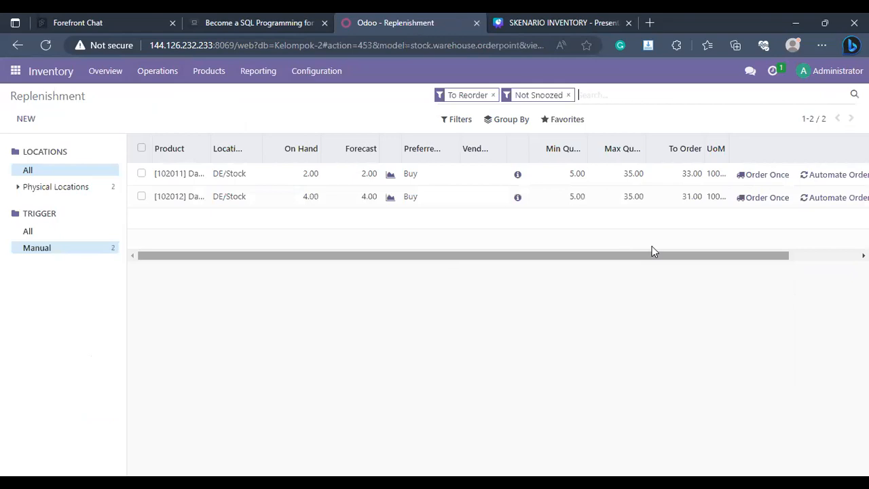
{"action": "scroll", "coordinate": [525, 255], "scroll_direction": "right", "scroll_amount": 3}
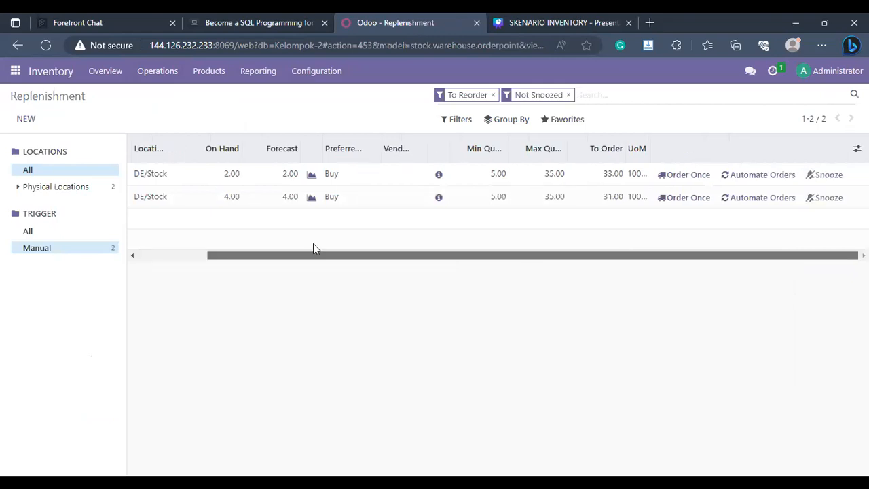
{"action": "scroll", "coordinate": [313, 249], "scroll_direction": "left", "scroll_amount": 3}
{"action": "scroll", "coordinate": [676, 248], "scroll_direction": "right", "scroll_amount": 1}
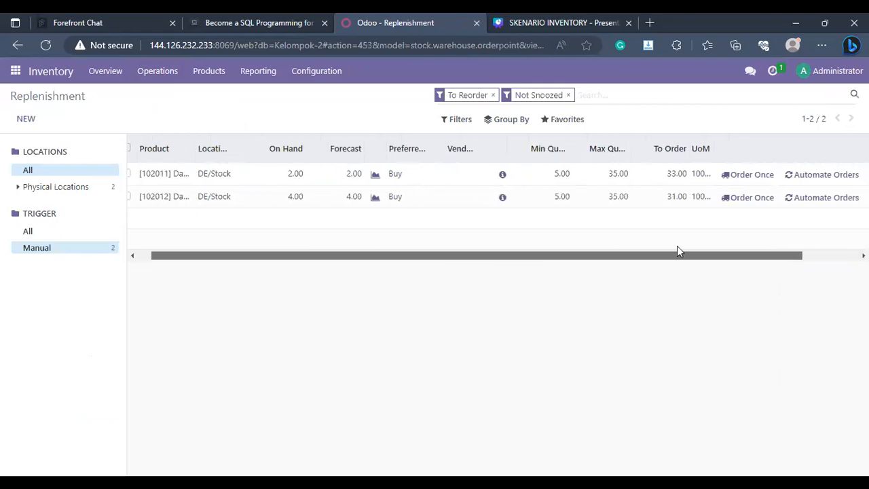
{"action": "scroll", "coordinate": [677, 251], "scroll_direction": "right", "scroll_amount": 3}
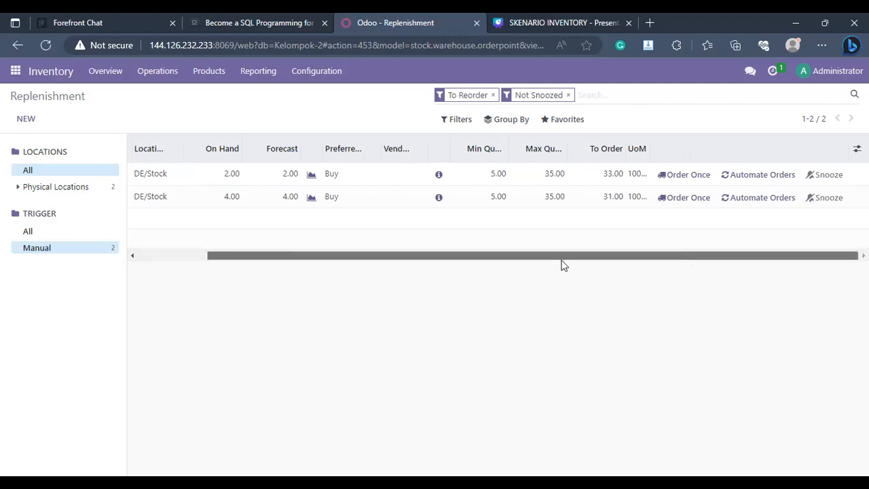
{"action": "scroll", "coordinate": [563, 264], "scroll_direction": "left", "scroll_amount": 3}
{"action": "scroll", "coordinate": [763, 197], "scroll_direction": "right", "scroll_amount": 3}
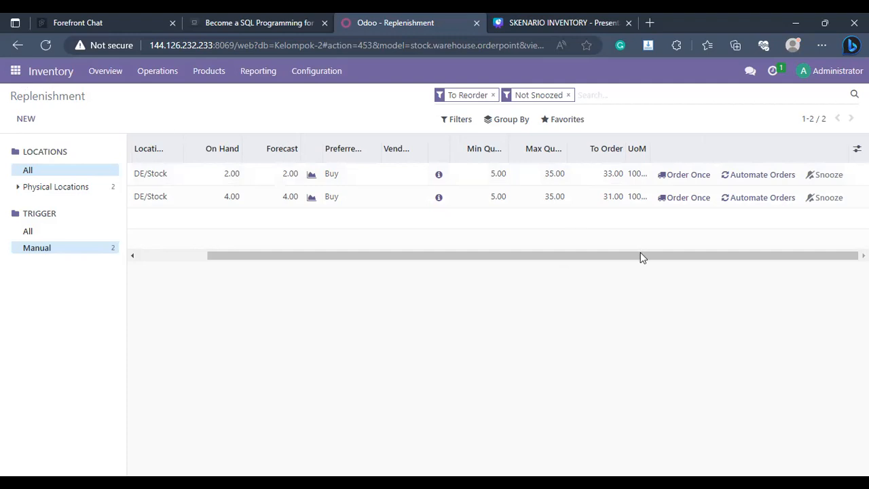
{"action": "scroll", "coordinate": [625, 249], "scroll_direction": "left", "scroll_amount": 1}
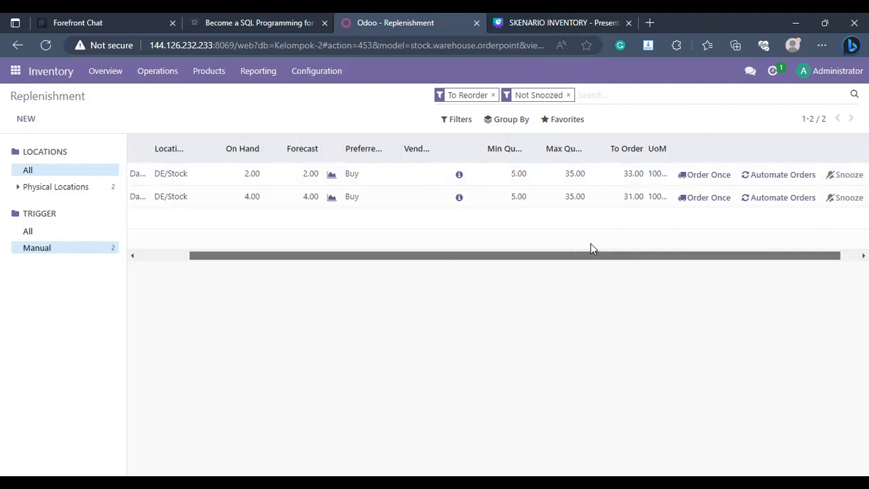
{"action": "scroll", "coordinate": [590, 248], "scroll_direction": "left", "scroll_amount": 2}
{"action": "scroll", "coordinate": [712, 175], "scroll_direction": "right", "scroll_amount": 2}
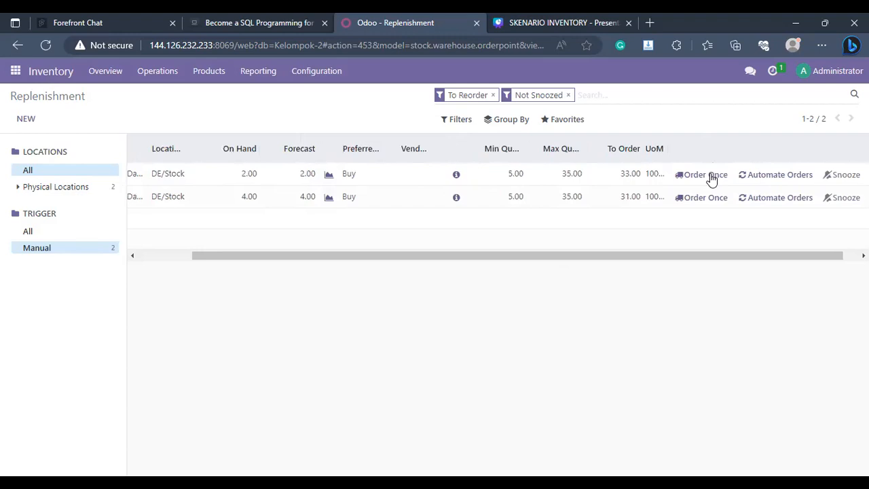
- Generate one-time replenishment orders for Daging Sapi and Daging Ayam at DE/Stock
{"action": "left_click", "coordinate": [711, 179]}
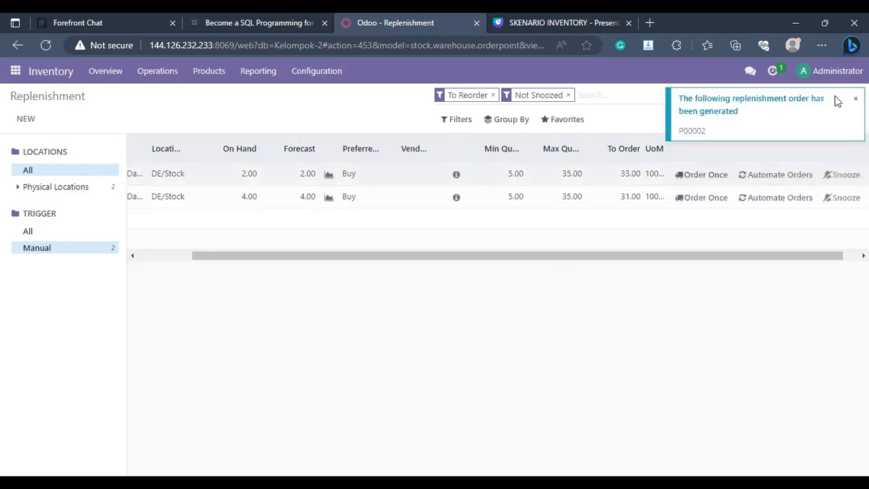
{"action": "left_click_drag", "start_coordinate": [685, 112], "coordinate": [695, 127]}
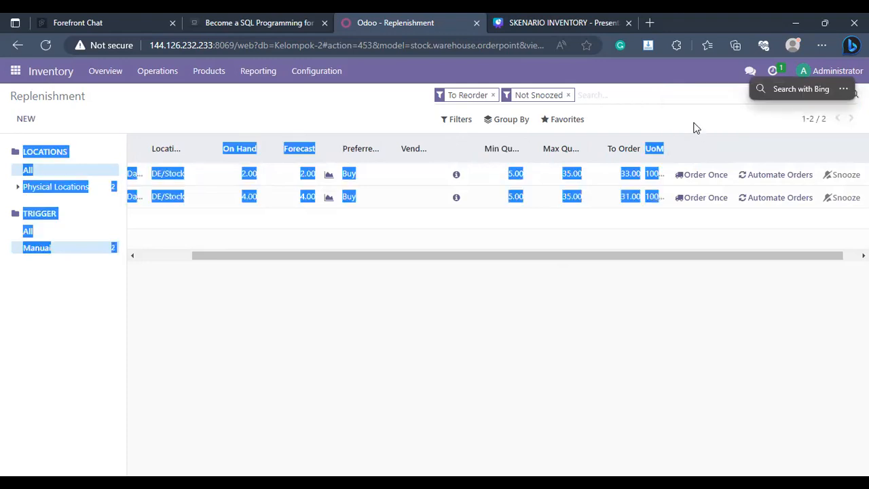
{"action": "left_click", "coordinate": [695, 127]}
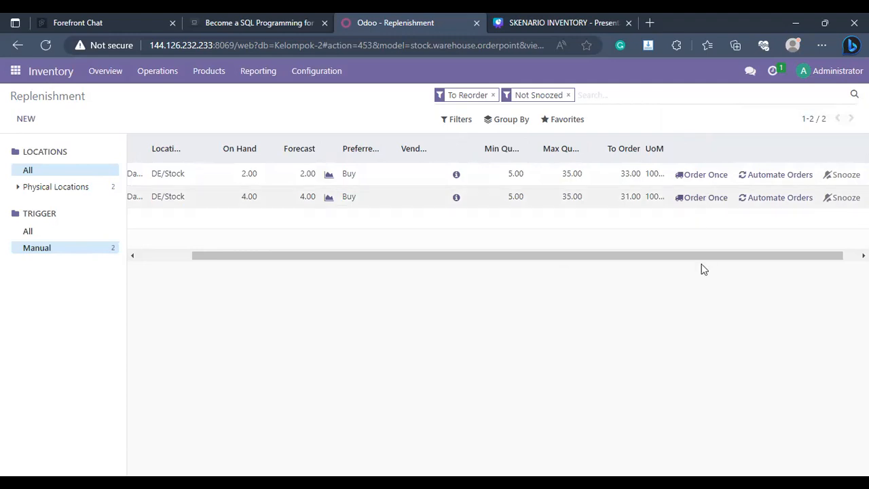
{"action": "left_click", "coordinate": [700, 199]}
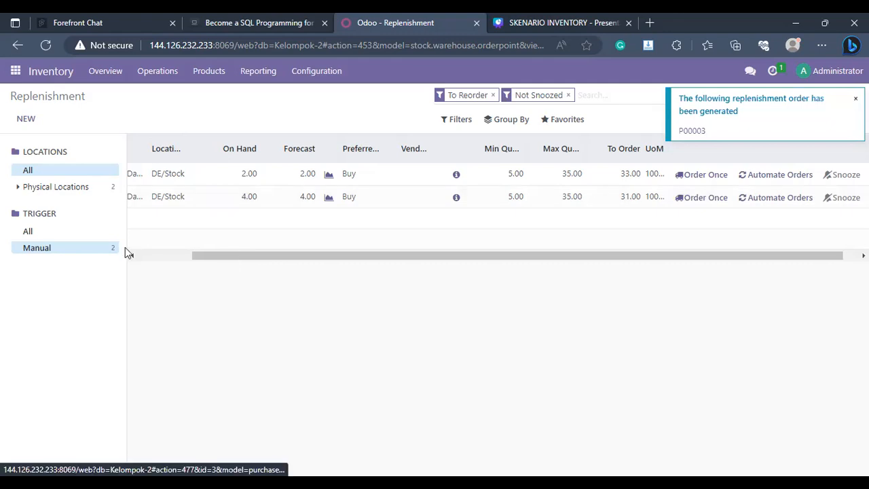
{"action": "left_click_drag", "start_coordinate": [125, 247], "coordinate": [326, 155]}
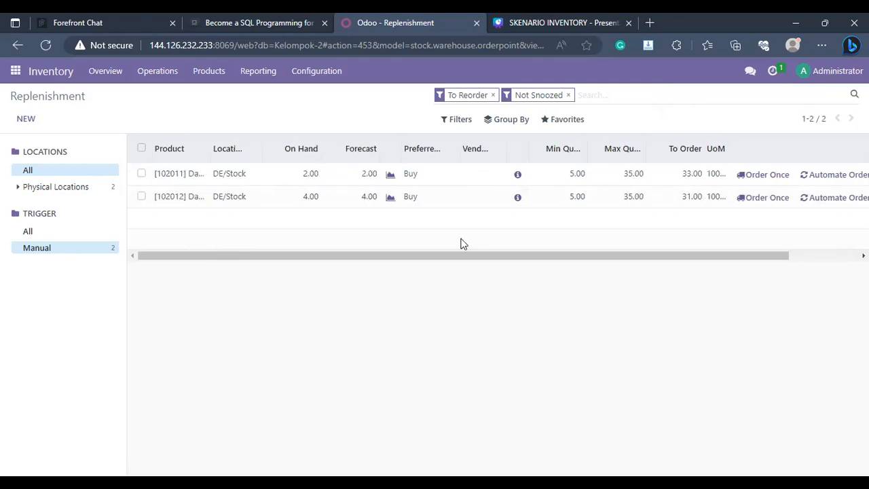
{"action": "left_click_drag", "start_coordinate": [452, 257], "coordinate": [837, 245]}
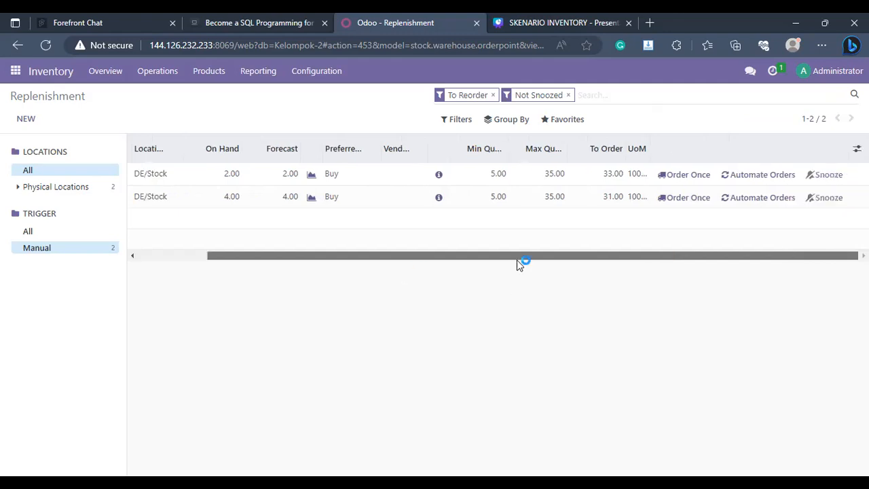
{"action": "left_click", "coordinate": [839, 253]}
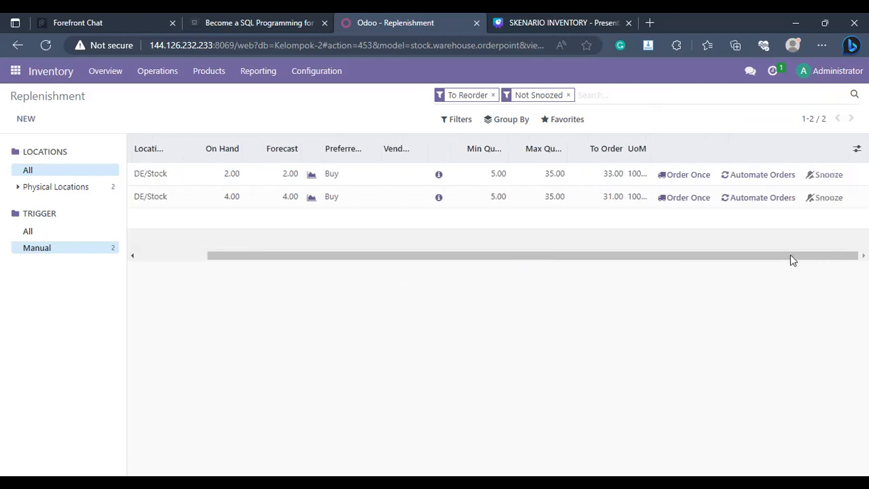
- Switch to the Purchase app to view the requests for quotation generated by the replenishment
{"action": "left_click", "coordinate": [11, 80]}
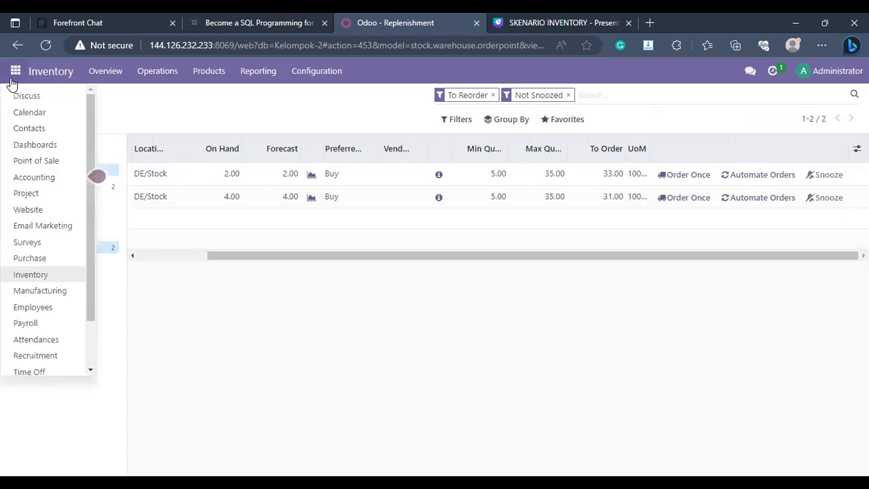
{"action": "left_click", "coordinate": [71, 278]}
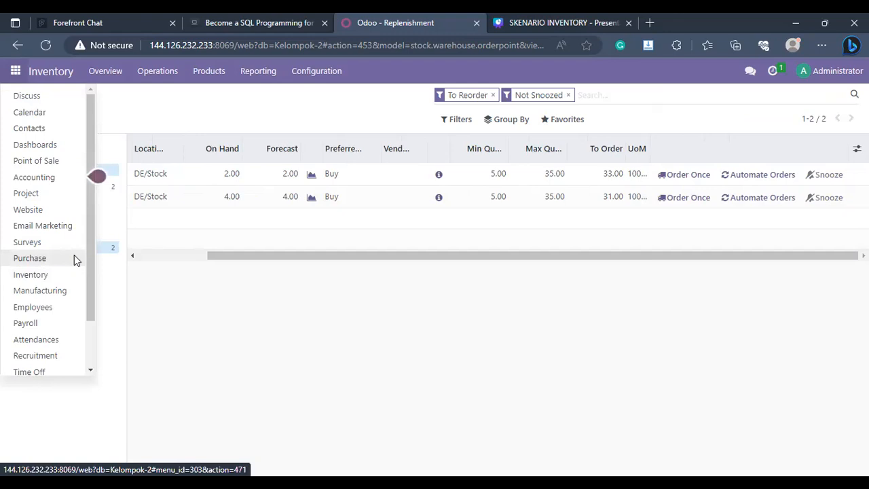
{"action": "left_click", "coordinate": [249, 186]}
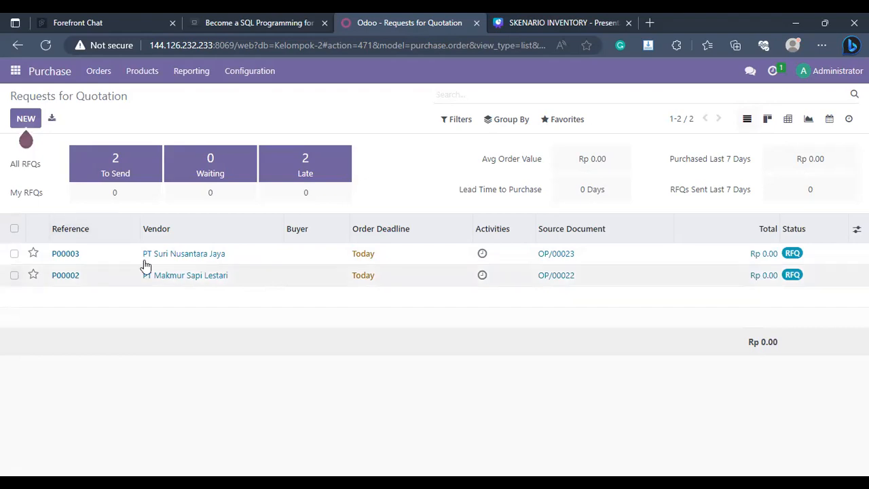
- Review the PT Suri Nusantara Jaya request for quotation's dates, delivery location and Daging Ayam line, and return to the list of requests
{"action": "left_click", "coordinate": [256, 259]}
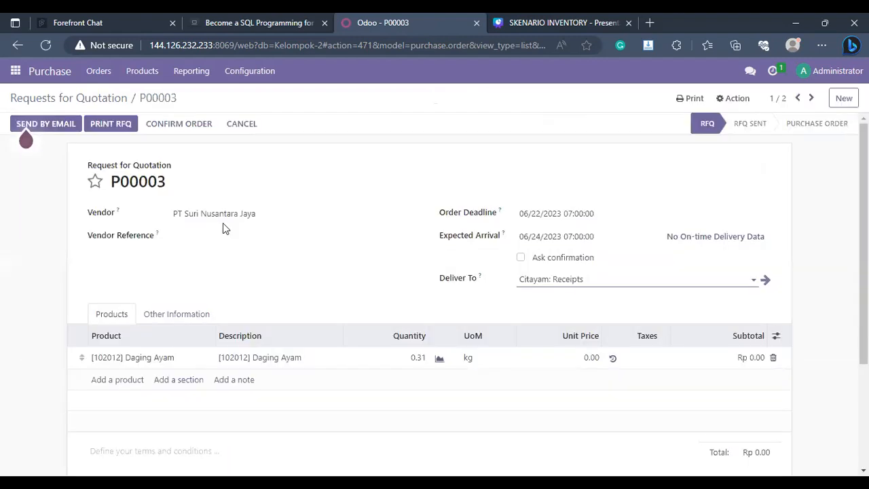
{"action": "scroll", "coordinate": [360, 281], "scroll_direction": "down", "scroll_amount": 1}
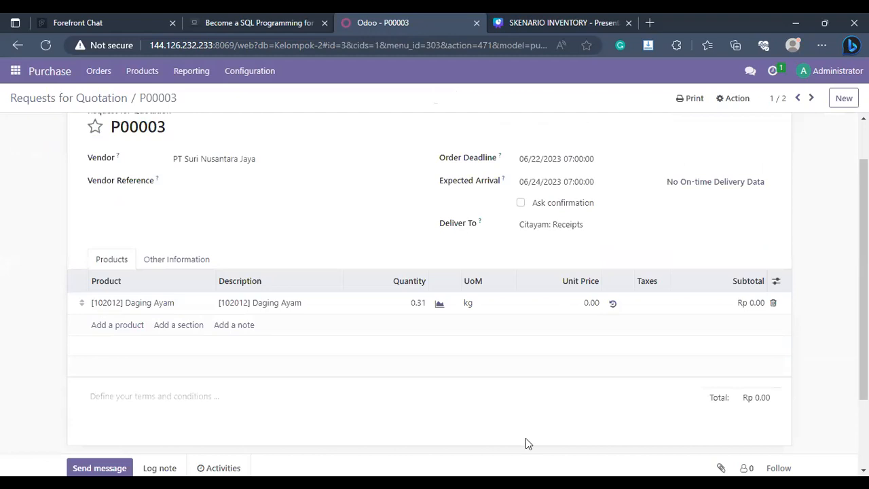
{"action": "scroll", "coordinate": [430, 384], "scroll_direction": "up", "scroll_amount": 1}
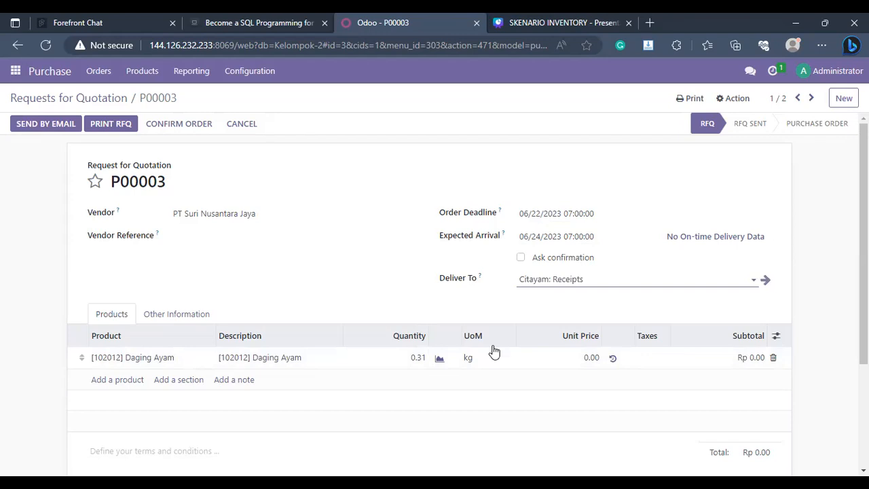
{"action": "scroll", "coordinate": [518, 375], "scroll_direction": "down", "scroll_amount": 2}
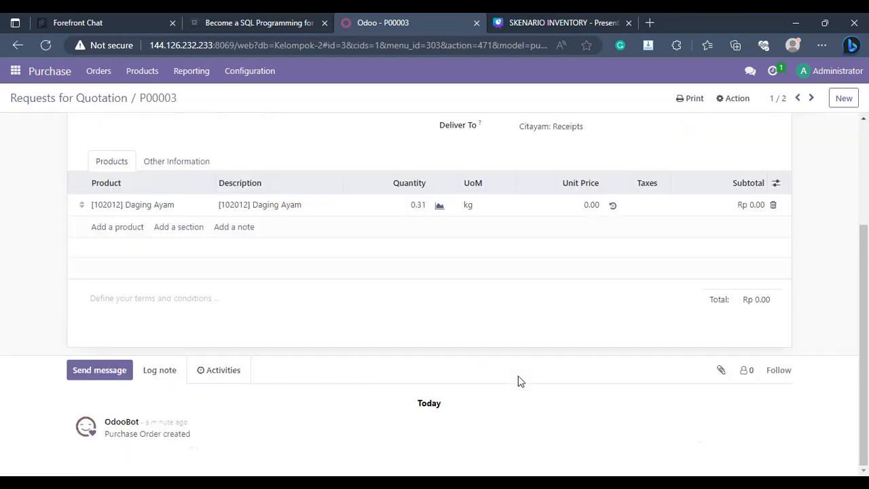
{"action": "scroll", "coordinate": [635, 418], "scroll_direction": "up", "scroll_amount": 2}
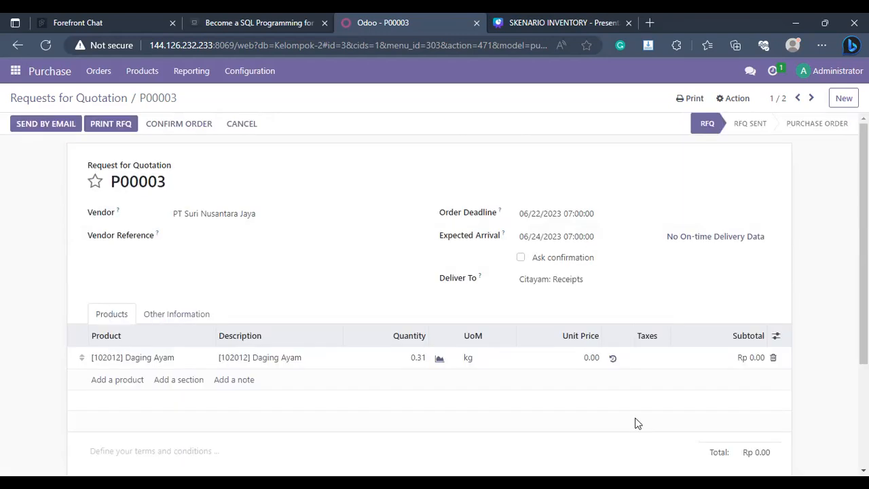
{"action": "left_click", "coordinate": [111, 97]}
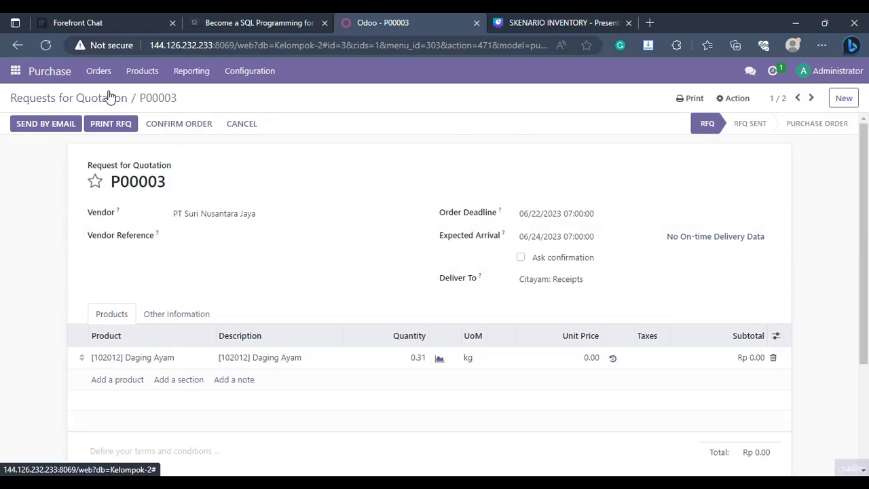